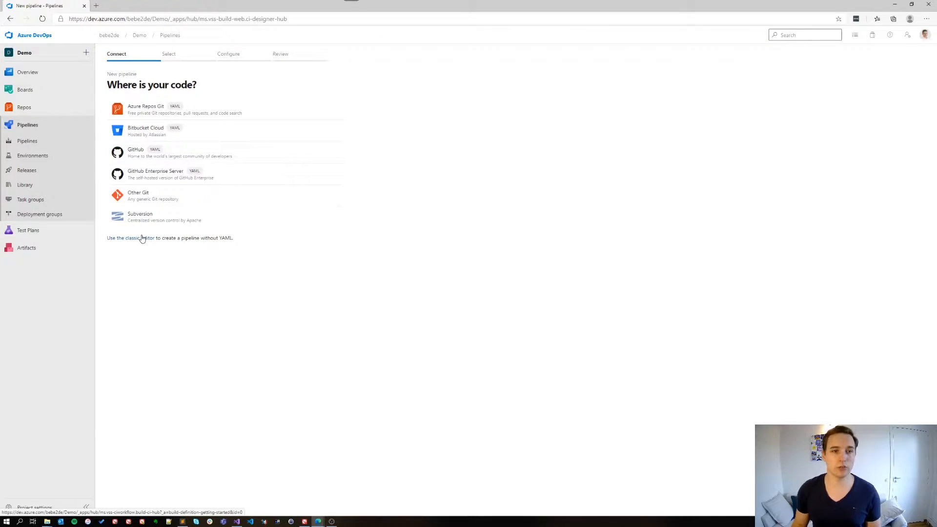
# Step: Start a classic-editor pipeline without YAML from the DemoSource Azure Repos Git repository, using an empty job
pyautogui.click(142, 238)
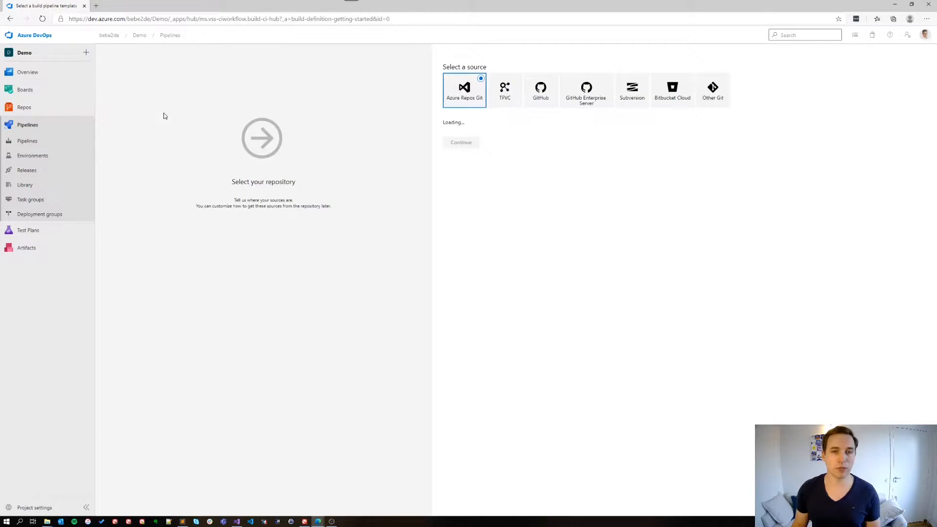
pyautogui.click(471, 224)
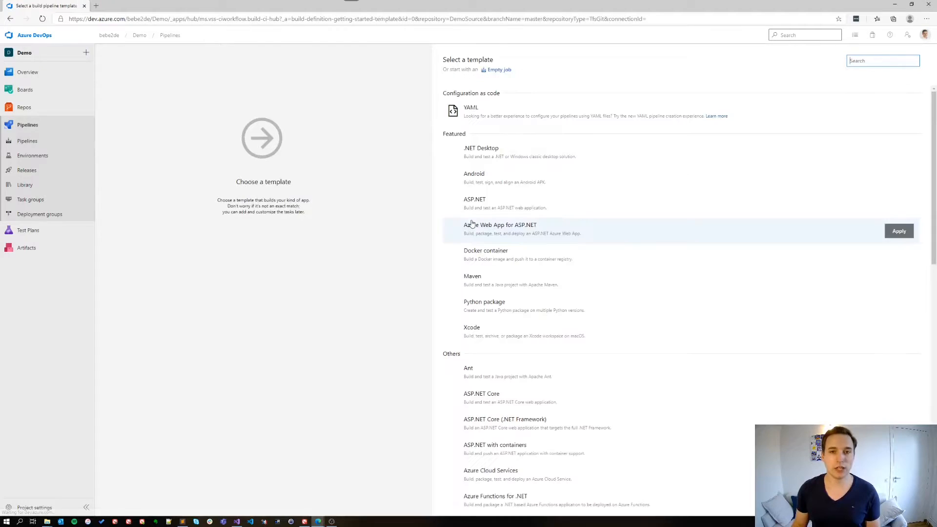
pyautogui.click(502, 72)
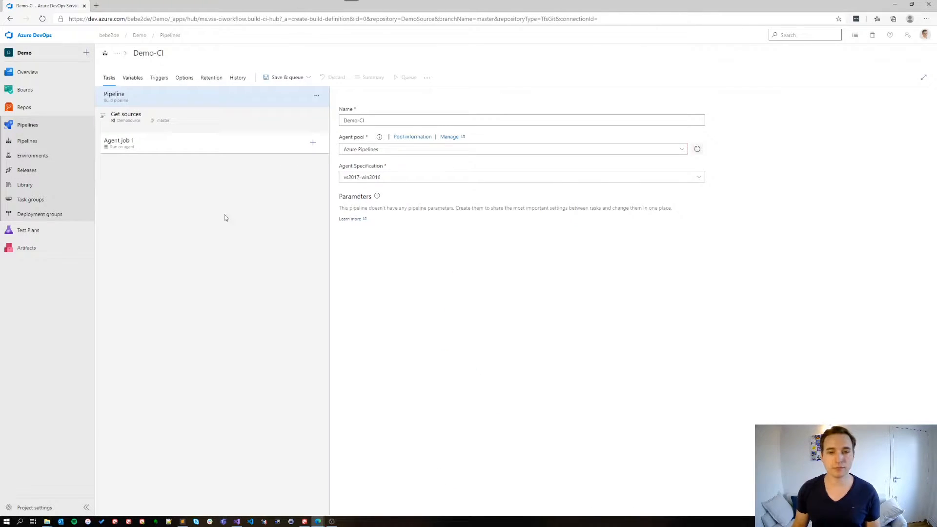
# Step: Rename the pipeline to "Create Webres artifact"
pyautogui.click(149, 53)
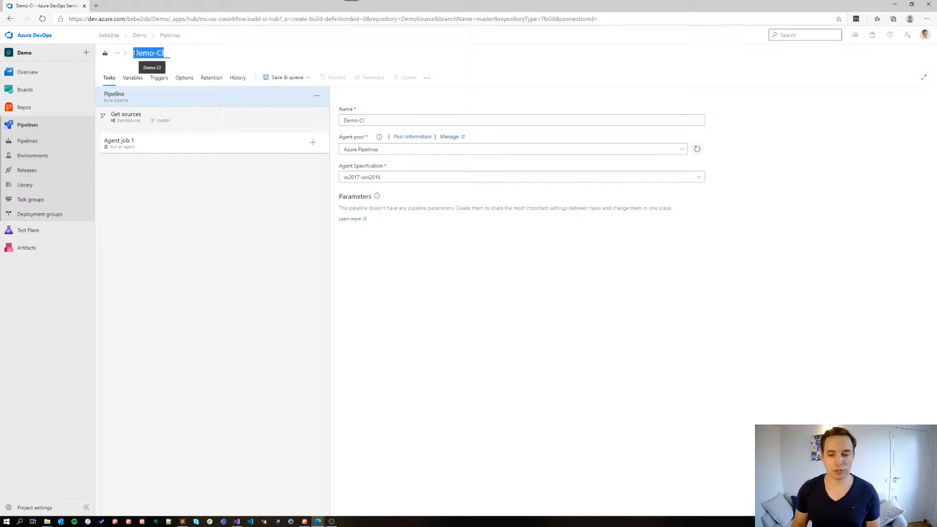
pyautogui.write('Create Web')
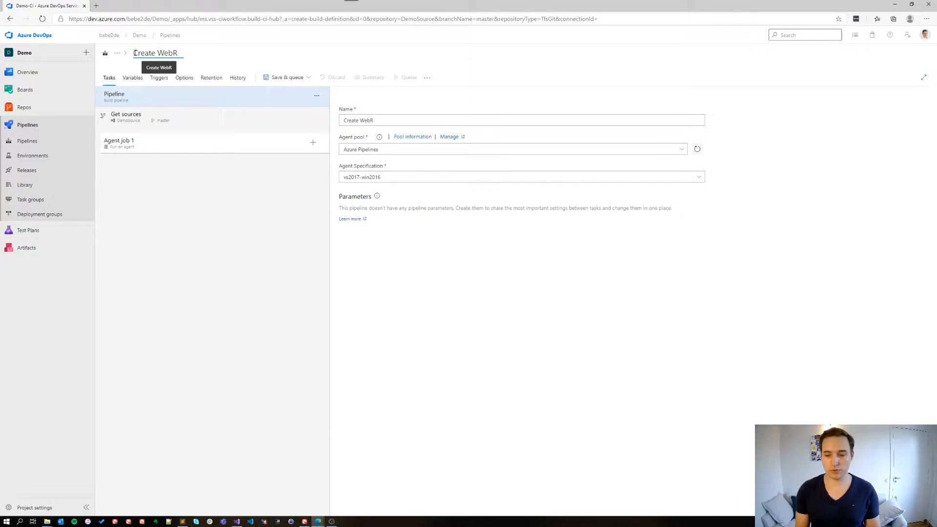
pyautogui.write('res ')
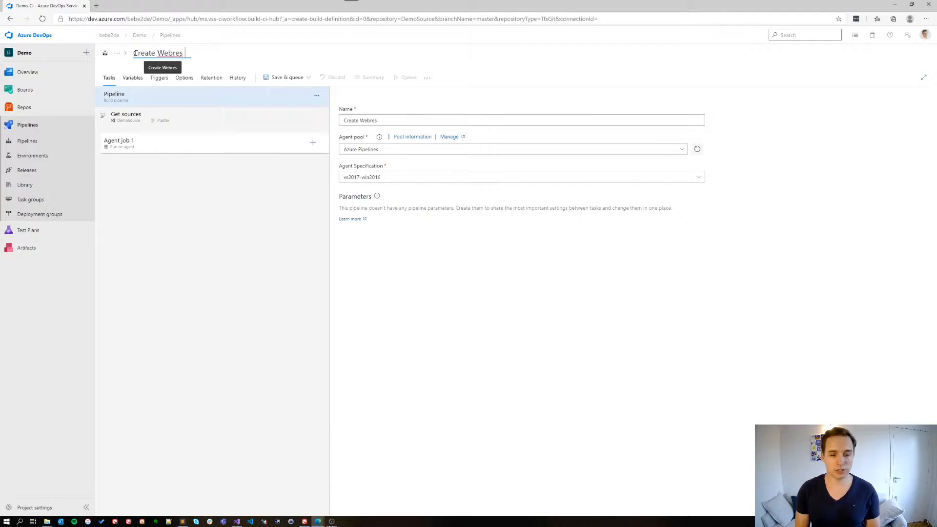
pyautogui.write('articaft')
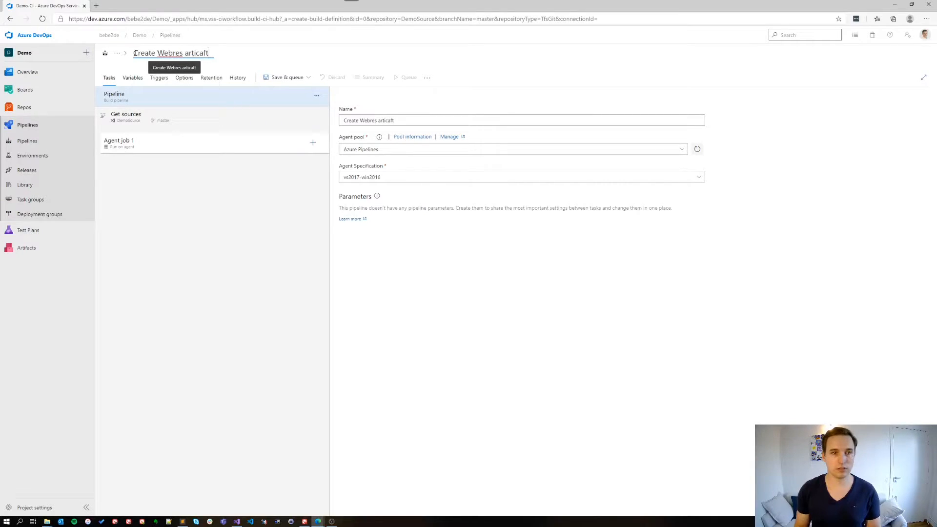
pyautogui.press('BackSpace')
pyautogui.press('BackSpace')
pyautogui.press('BackSpace')
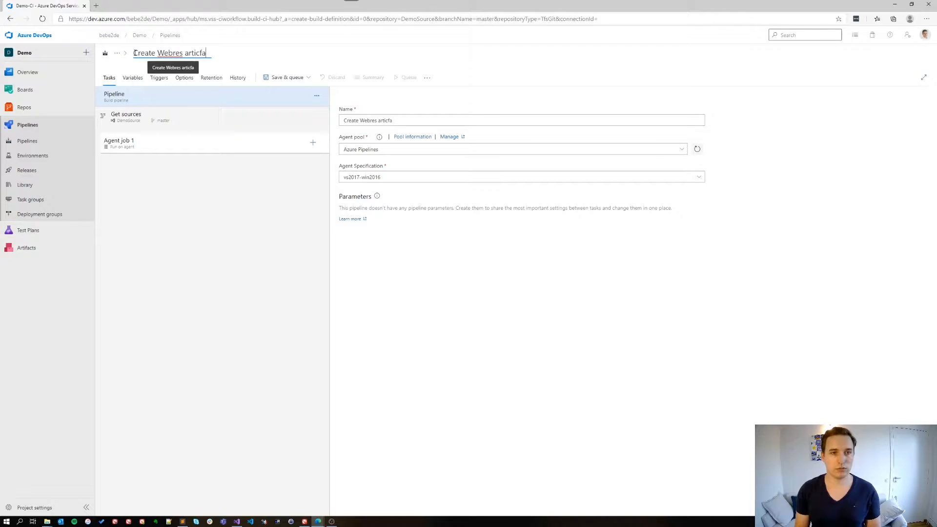
pyautogui.write('fact')
pyautogui.click(210, 175)
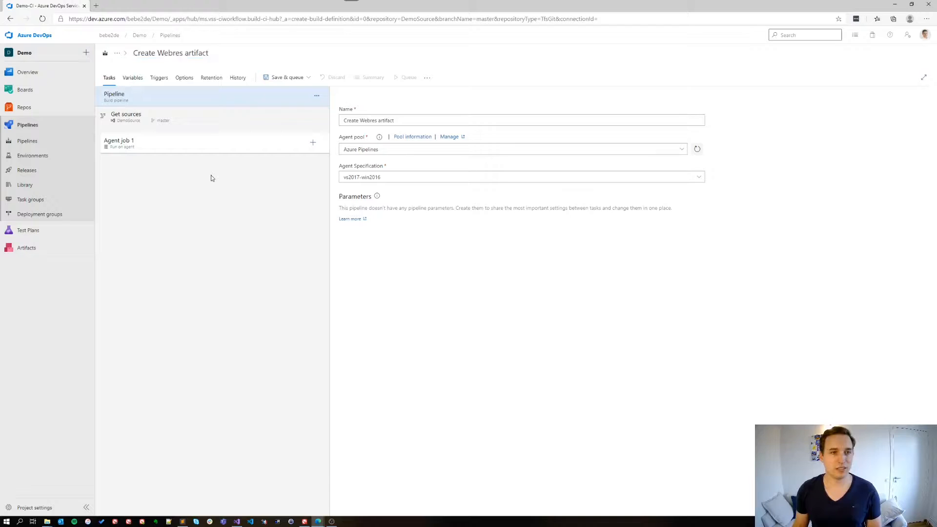
# Step: Find the NuGet tasks and add NuGet tool installer, followed by NuGet, to Agent job 1
pyautogui.click(313, 143)
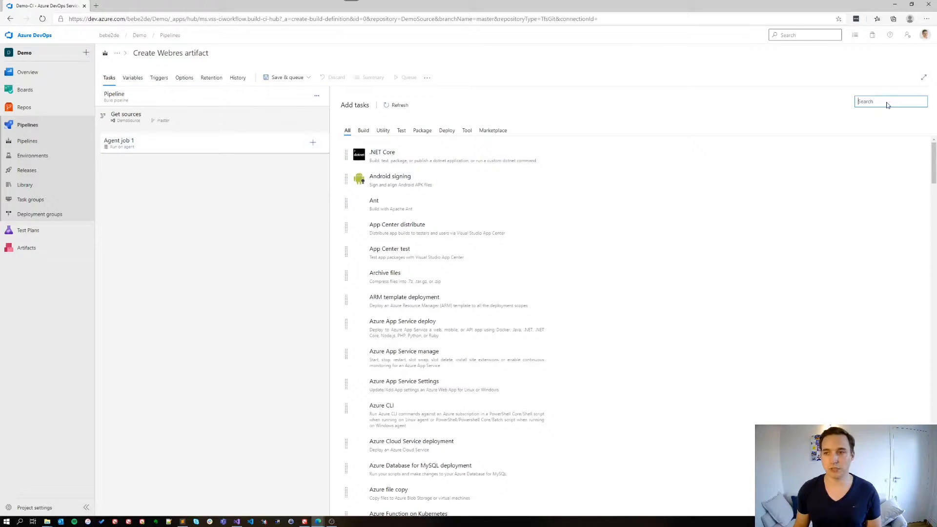
pyautogui.write('Nuget')
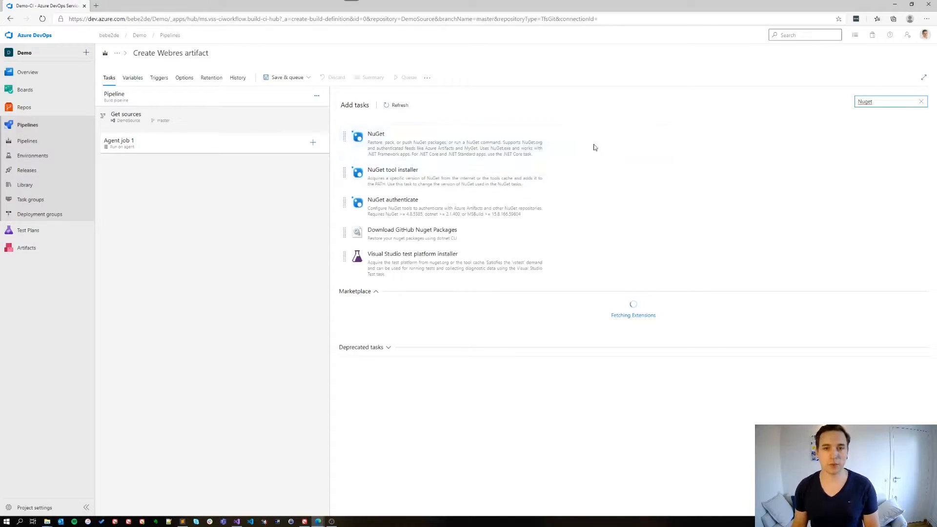
pyautogui.click(643, 171)
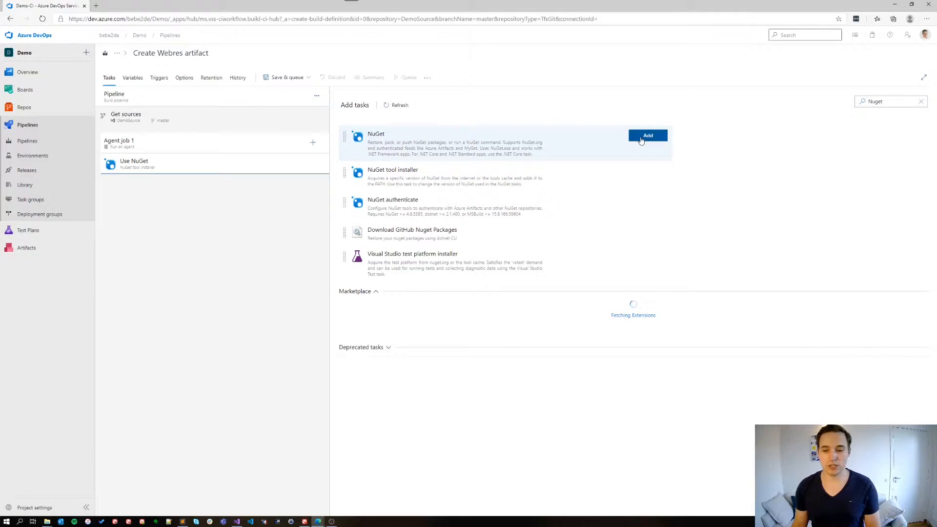
pyautogui.click(646, 136)
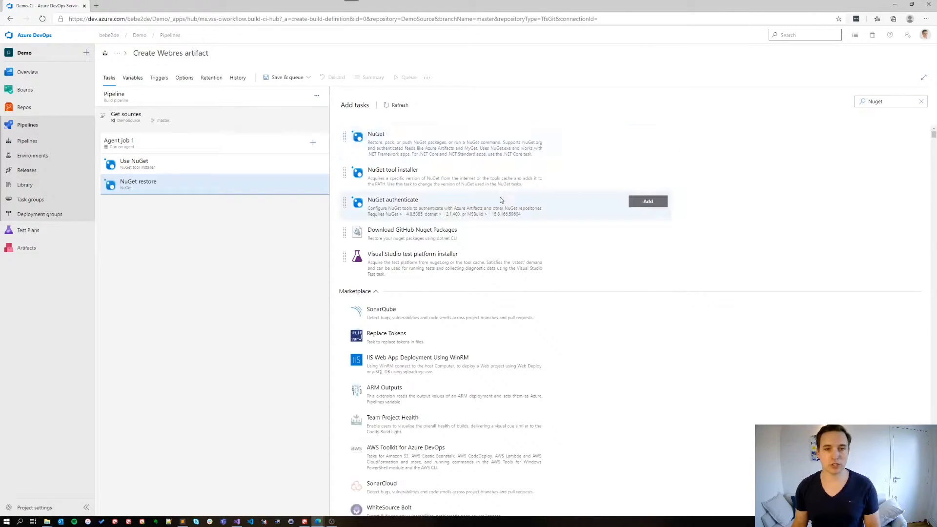
# Step: Search the tasks for "visual st" and add the Visual Studio build task to the agent job
pyautogui.click(888, 101)
pyautogui.moveTo(885, 101); pyautogui.dragTo(858, 101)
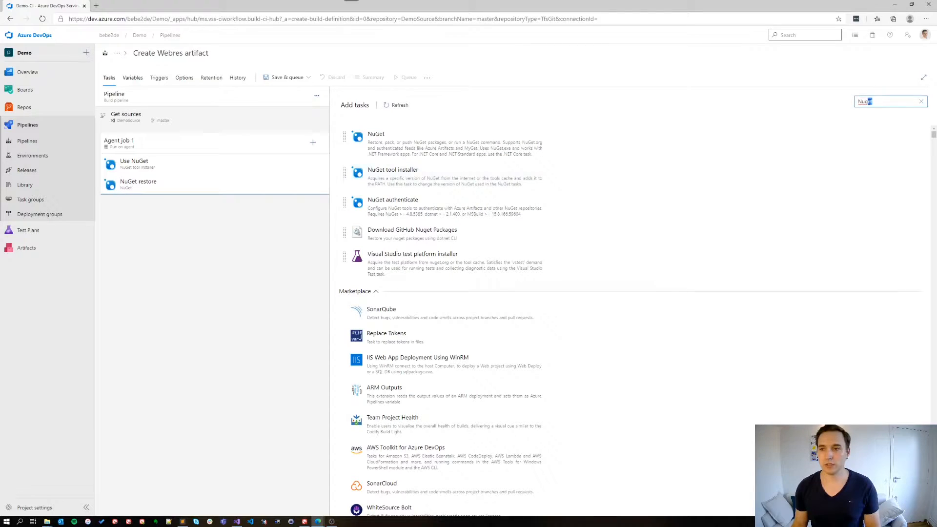
pyautogui.write('Visual st')
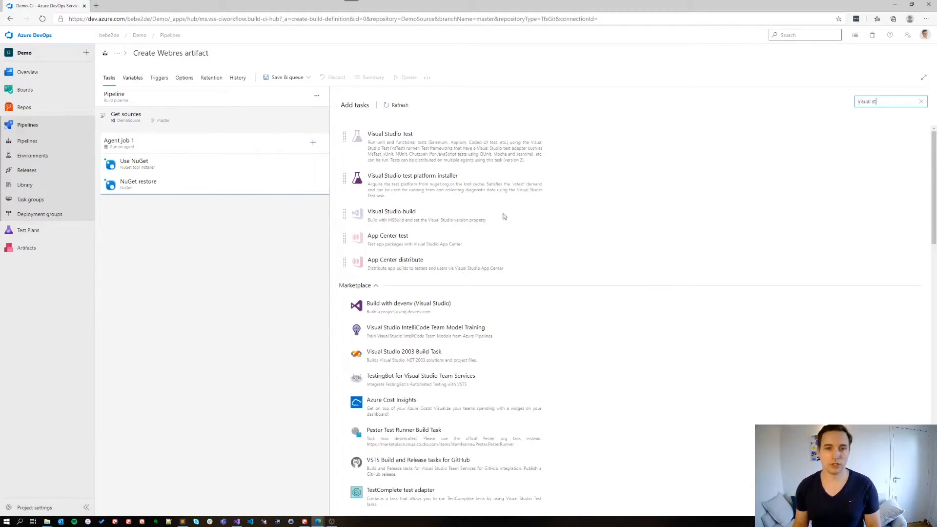
pyautogui.click(633, 216)
# Step: Search the tasks for "copy" and add two Copy files tasks to the agent job
pyautogui.moveTo(878, 101); pyautogui.dragTo(856, 99)
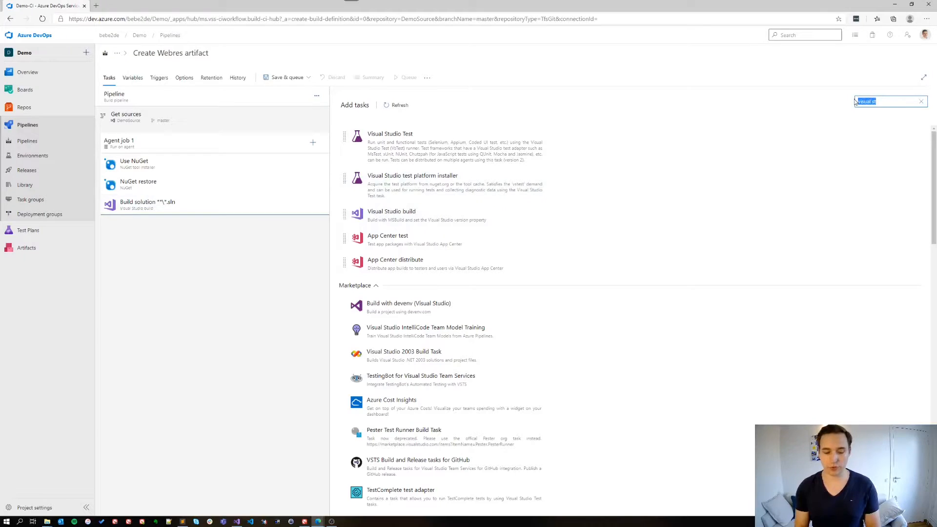
pyautogui.moveTo(549, 235)
pyautogui.click(641, 233)
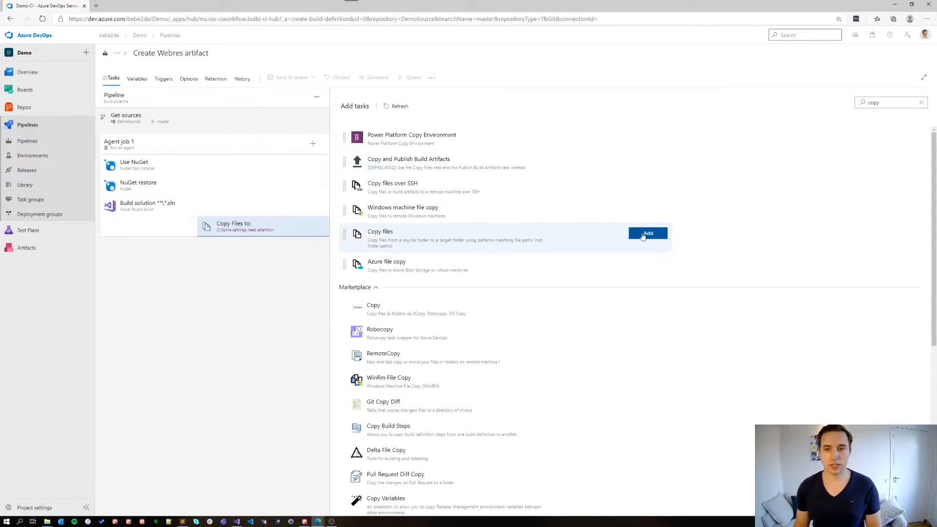
pyautogui.click(643, 233)
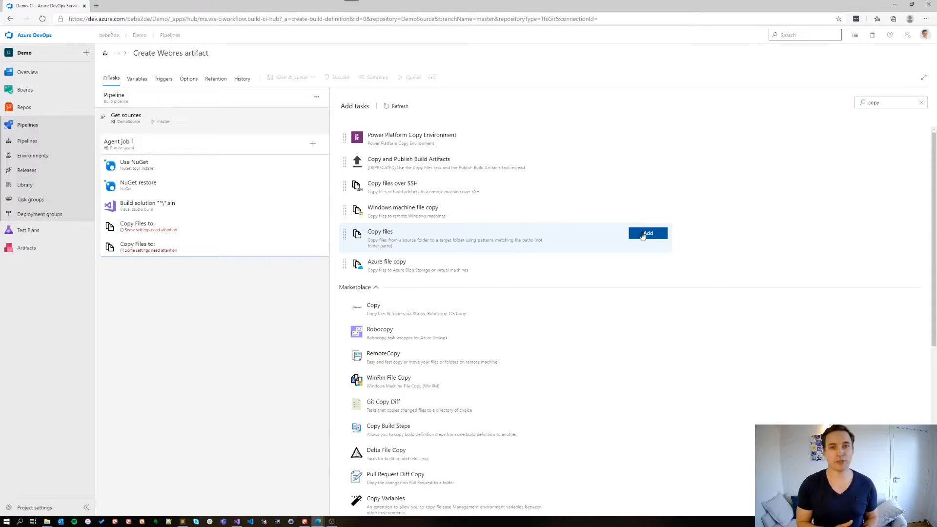
# Step: Search the tasks for "artifact" and add the Publish Pipeline Artifacts task to the agent job
pyautogui.moveTo(871, 103); pyautogui.dragTo(852, 106)
pyautogui.press('BackSpace')
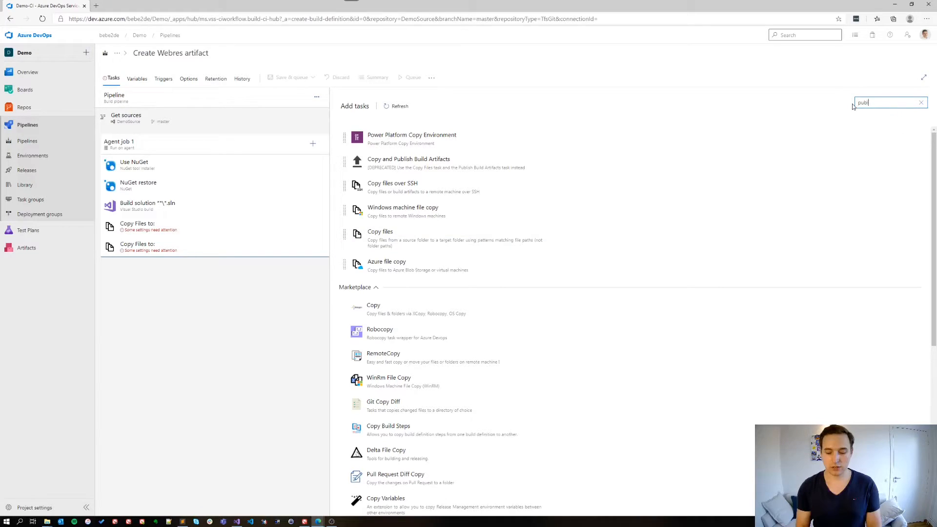
pyautogui.write('artif')
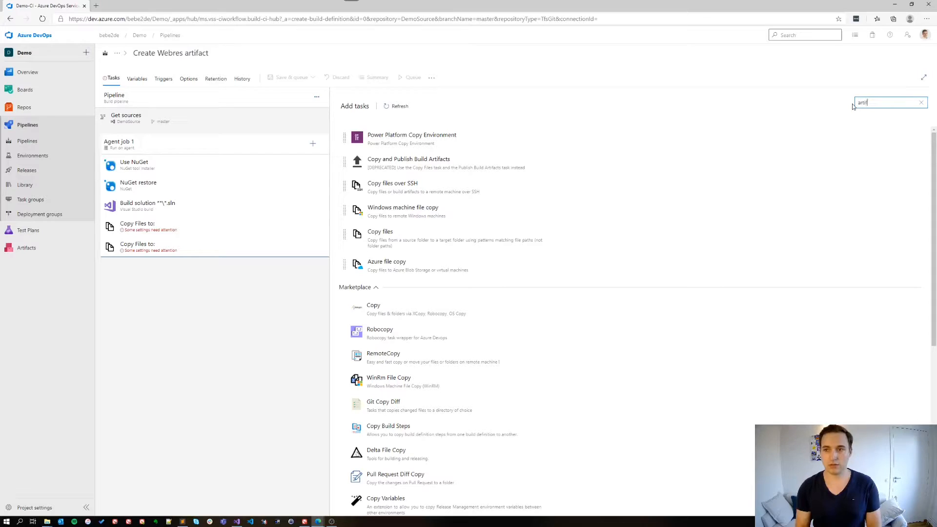
pyautogui.write('act')
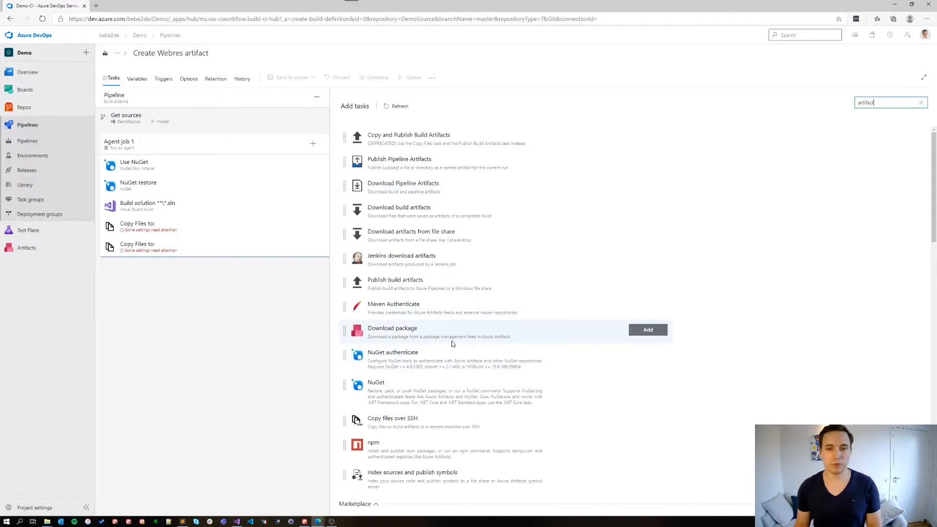
pyautogui.click(645, 161)
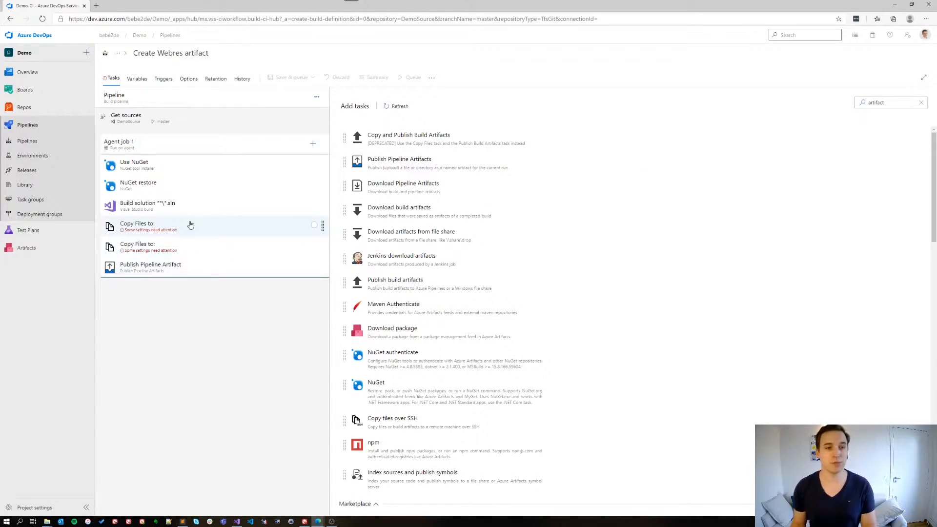
# Step: Set the Visual Studio build task's solution to **\Webresources.sln
pyautogui.click(189, 206)
pyautogui.click(353, 179)
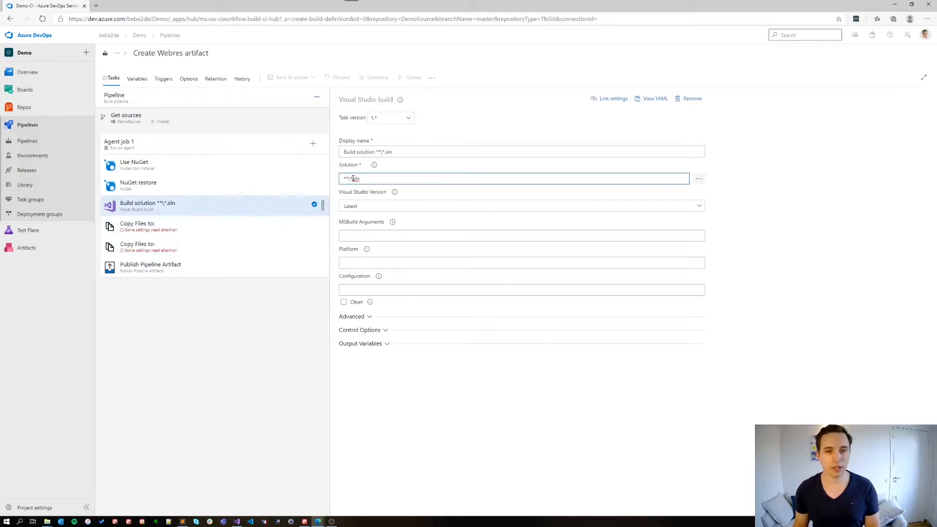
pyautogui.write('Webr')
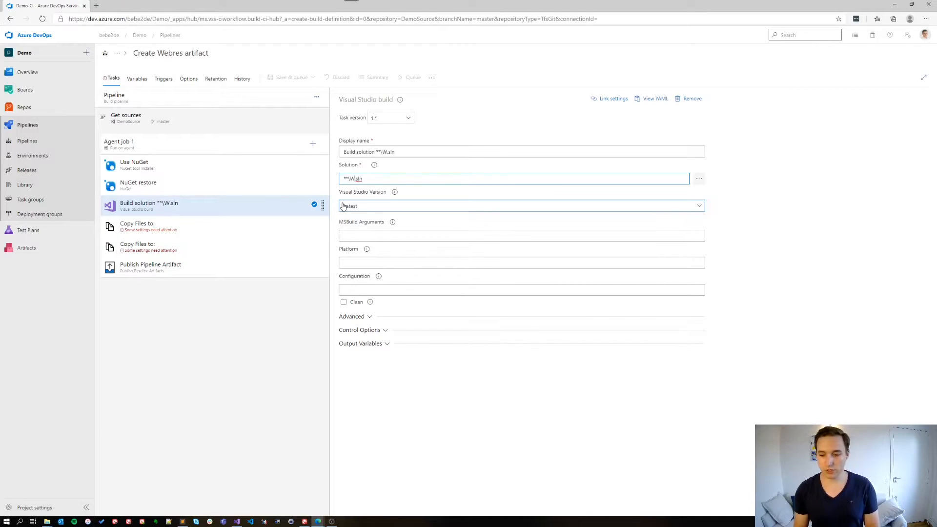
pyautogui.write('esourc')
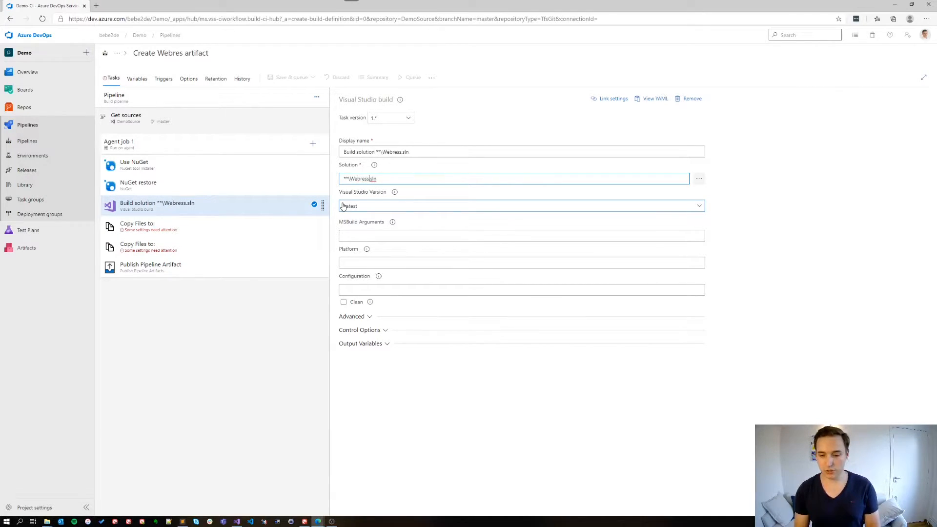
pyautogui.write('es')
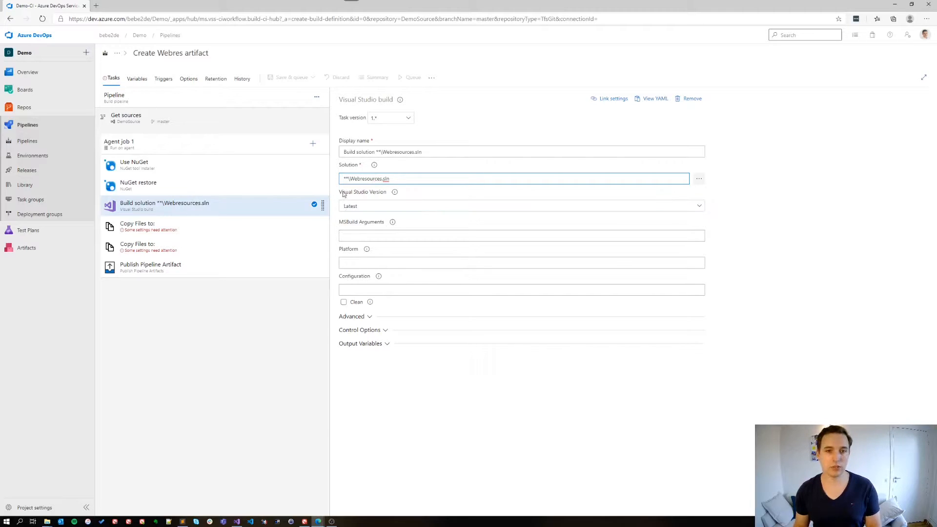
# Step: Set the first Copy files task's source folder to $(build.sourcesDirectory)\Webresources, using the path from the prepared notes
pyautogui.click(204, 232)
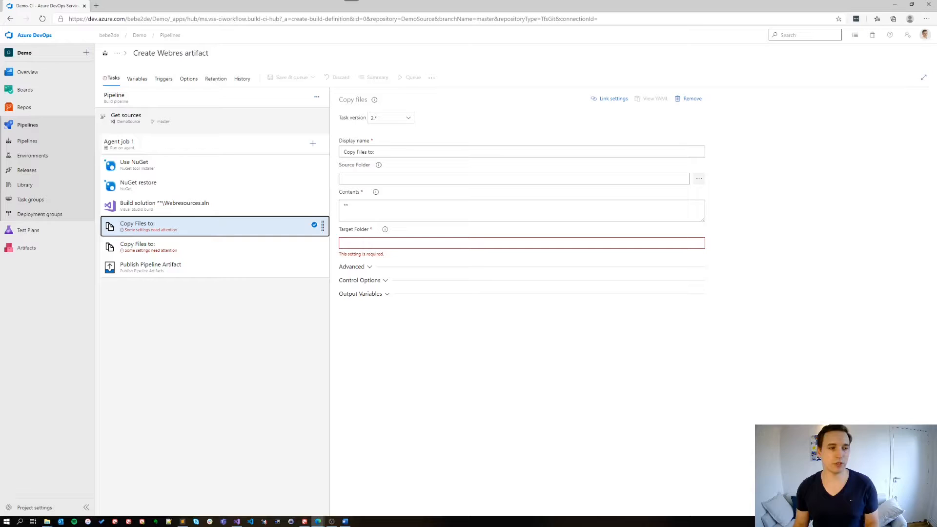
pyautogui.hotkey('alt', 'Tab')
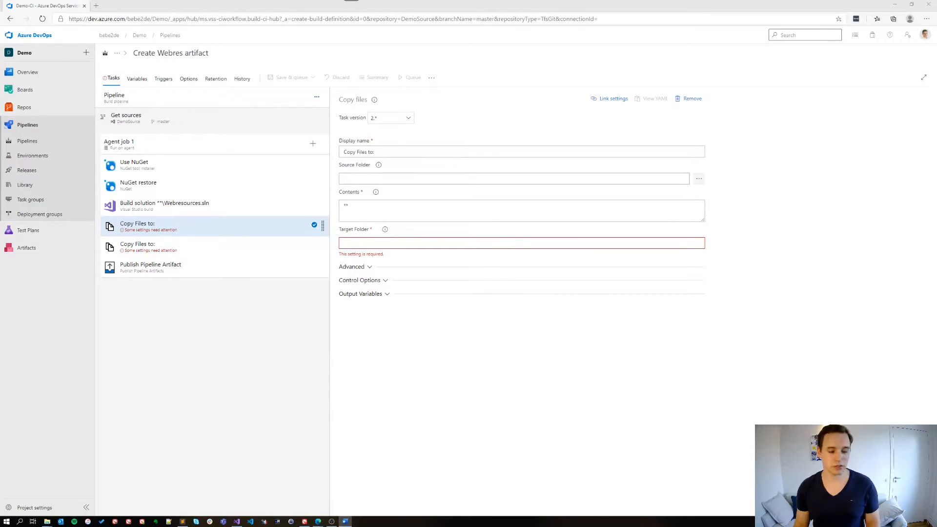
pyautogui.click(398, 179)
pyautogui.hotkey('ctrl', 'v')
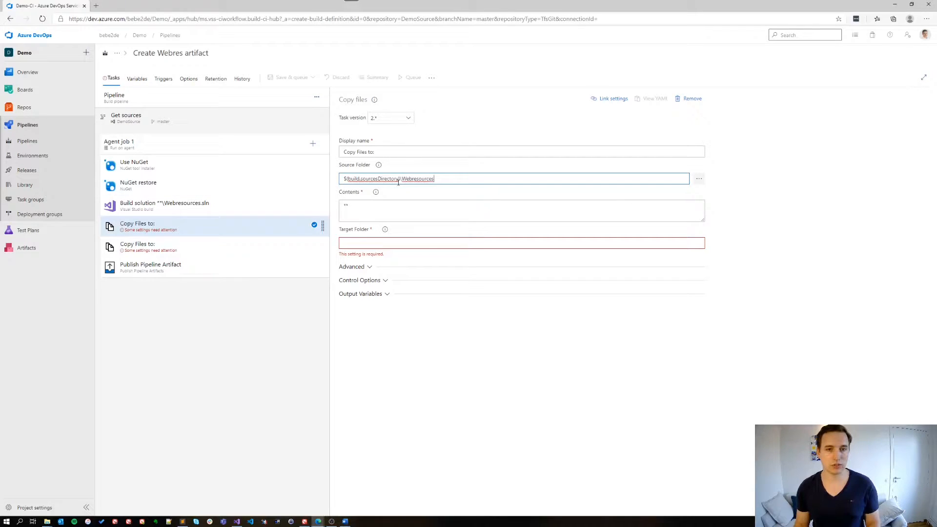
# Step: Set the first Copy files task's contents to Webresources/html/**, Webresources/css/** and Webresources/js/**, each on its own line
pyautogui.hotkey('alt', 'Tab')
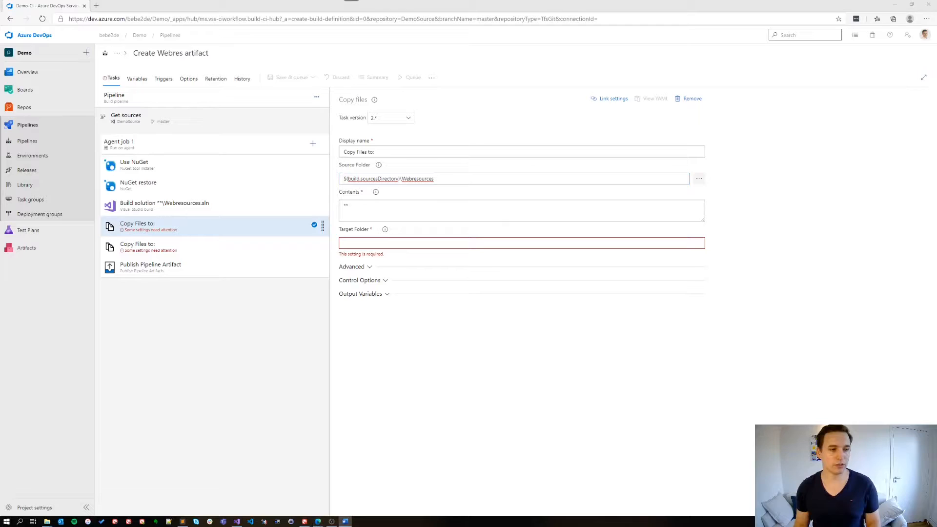
pyautogui.click(389, 213)
pyautogui.hotkey('ctrl', 'a')
pyautogui.hotkey('ctrl', 'v')
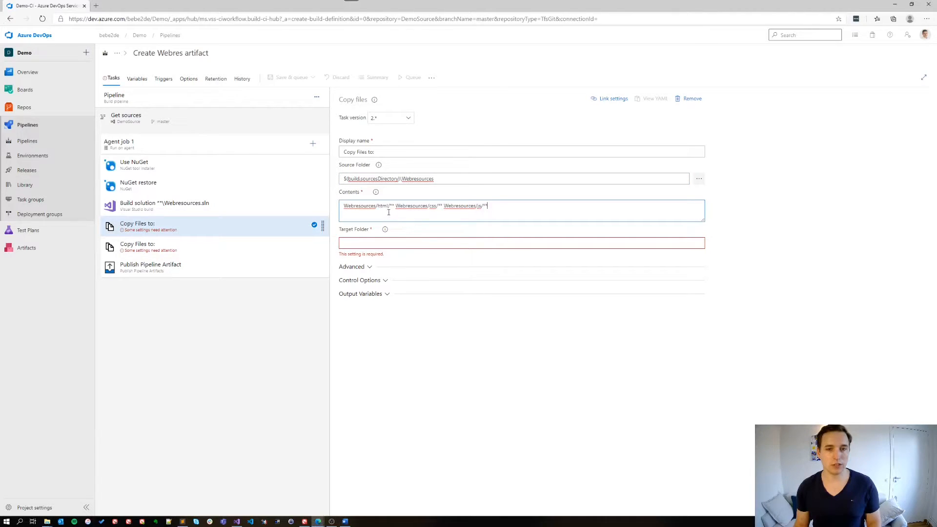
pyautogui.click(394, 214)
pyautogui.press('BackSpace')
pyautogui.press('Return')
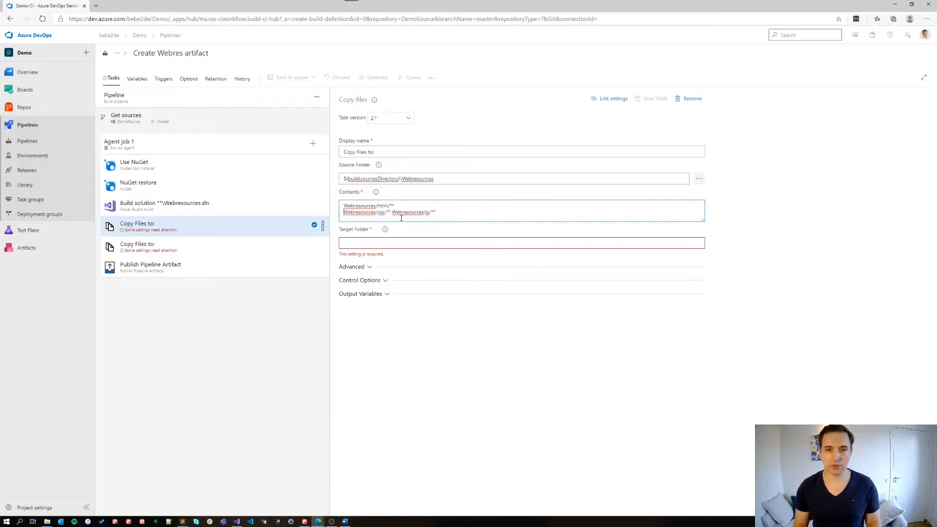
pyautogui.press('BackSpace')
pyautogui.press('Return')
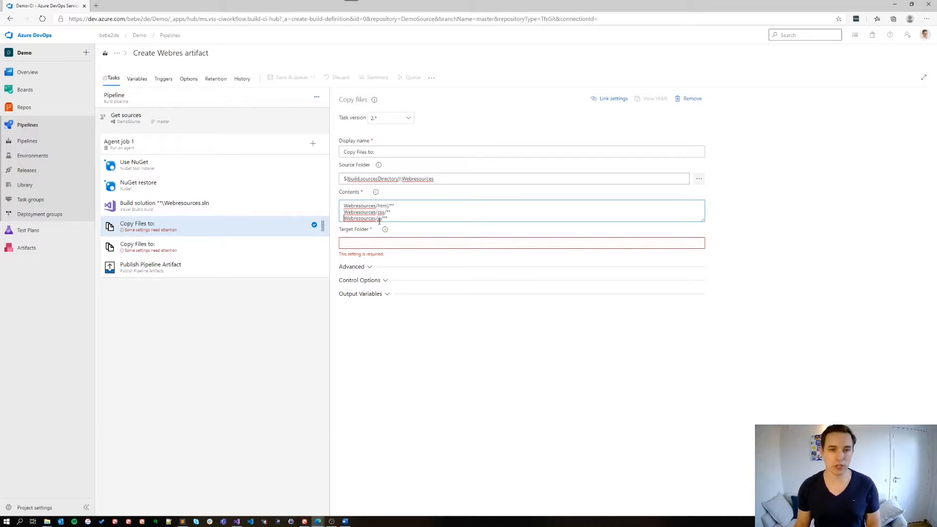
# Step: Set the first Copy files task's target folder to $(build.ArtifactStagingDirectory), using the value from the prepared notes
pyautogui.hotkey('alt', 'Tab')
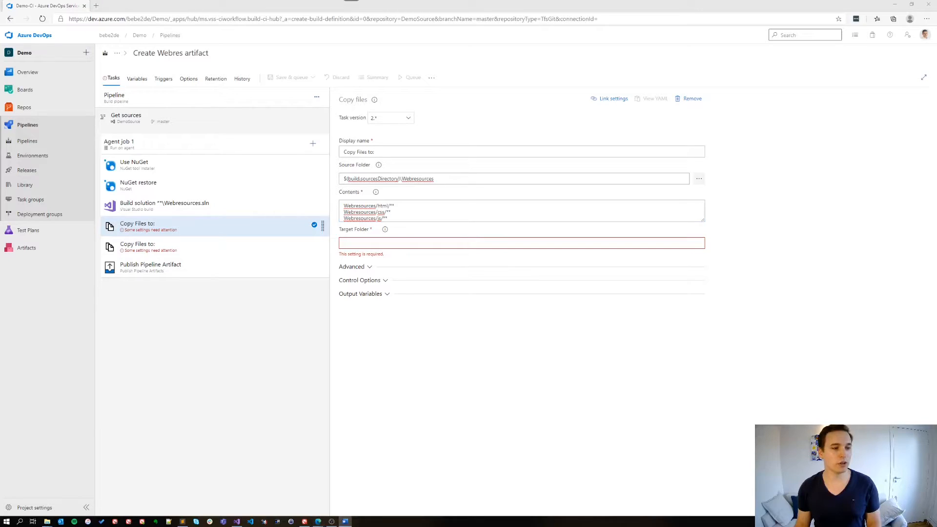
pyautogui.click(388, 242)
pyautogui.hotkey('ctrl', 'v')
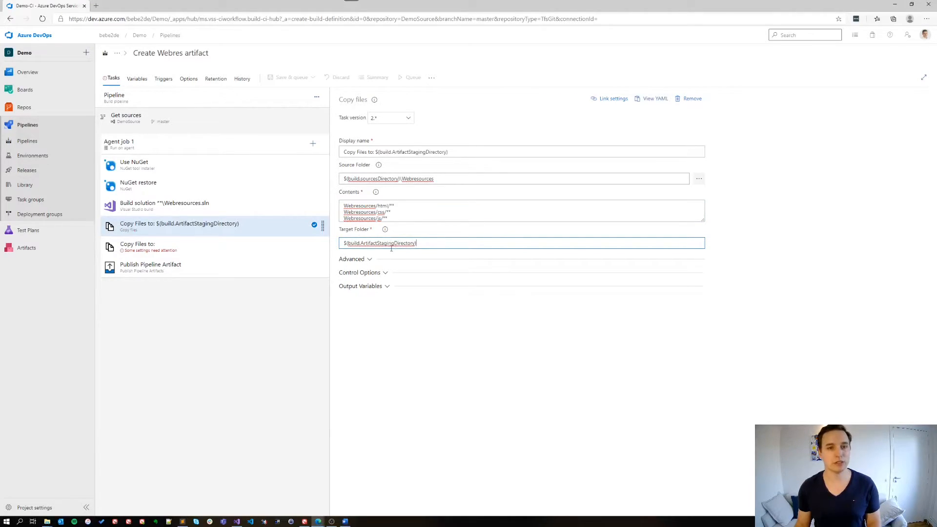
# Step: Change the first Copy files task's display name to Copy Files: Web resourcs
pyautogui.moveTo(448, 152); pyautogui.dragTo(367, 152)
pyautogui.write('Webresourcs')
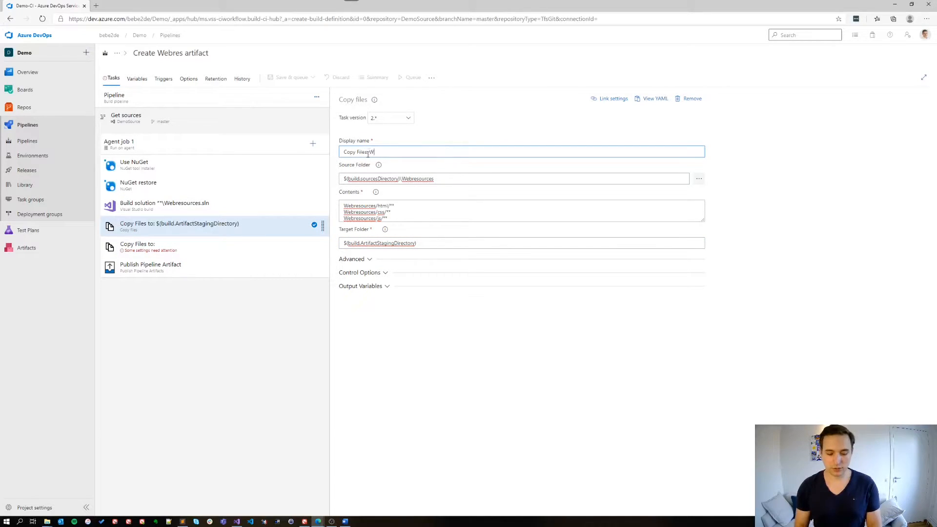
pyautogui.press('Left')
pyautogui.press('Left')
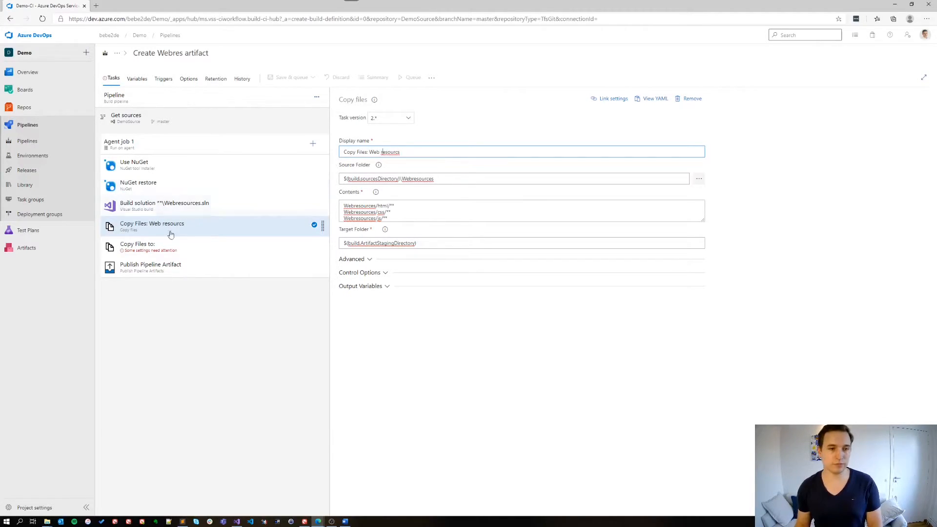
# Step: Rename the second Copy files task to Copy Files: Spkl and set its source folder to $(build.sourcesdirectory)\Webresources
pyautogui.click(157, 249)
pyautogui.moveTo(375, 152); pyautogui.dragTo(365, 152)
pyautogui.press('BackSpace')
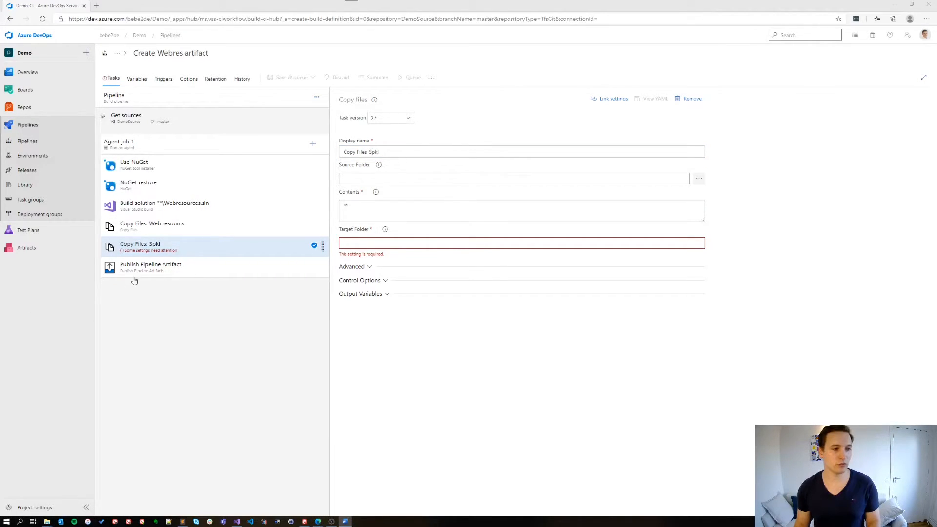
pyautogui.click(374, 179)
pyautogui.hotkey('ctrl', 'v')
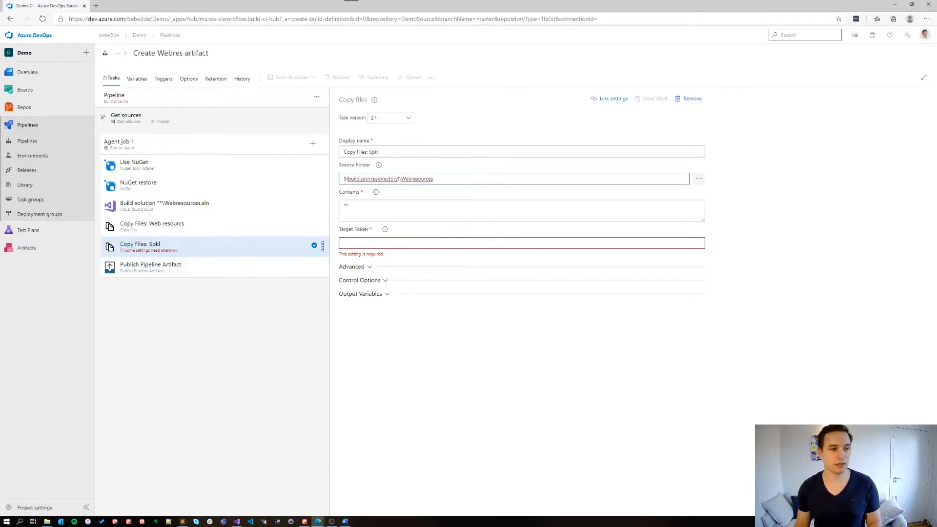
# Step: Set the Spkl copy task's contents to release.bat and spkl.json on separate lines, using the prepared notes
pyautogui.hotkey('alt', 'Tab')
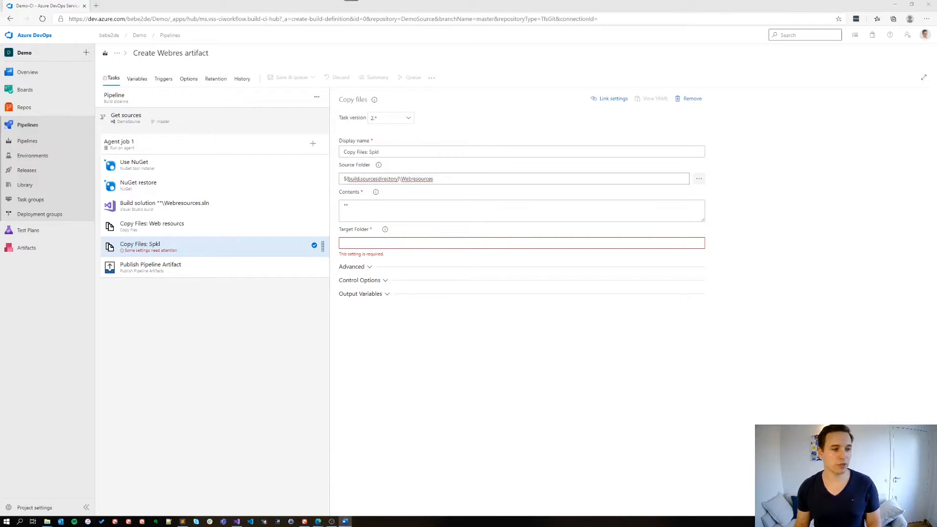
pyautogui.click(396, 210)
pyautogui.hotkey('ctrl', 'a')
pyautogui.hotkey('ctrl', 'v')
pyautogui.click(369, 208)
pyautogui.press('Return')
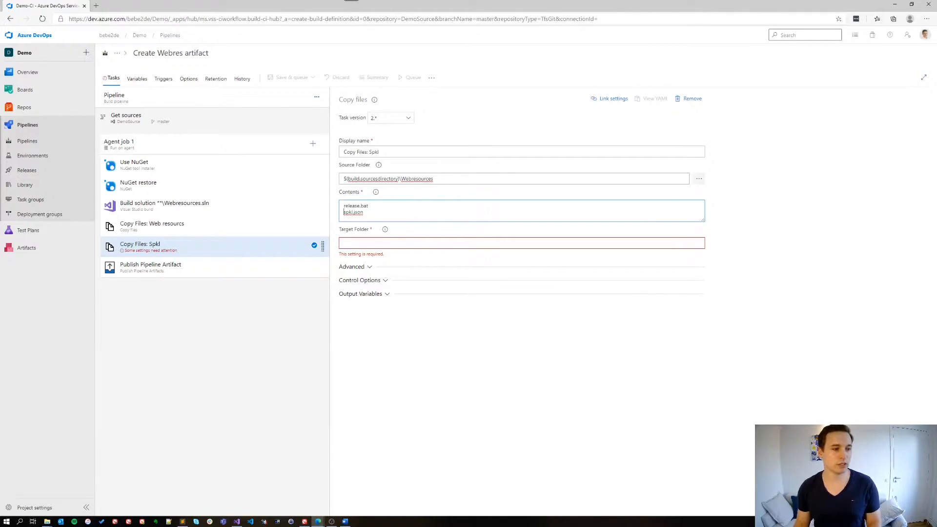
# Step: Set the Spkl copy task's target folder to $(build.ArtifactStagingDirectory), using the value from the prepared notes
pyautogui.hotkey('alt', 'Tab')
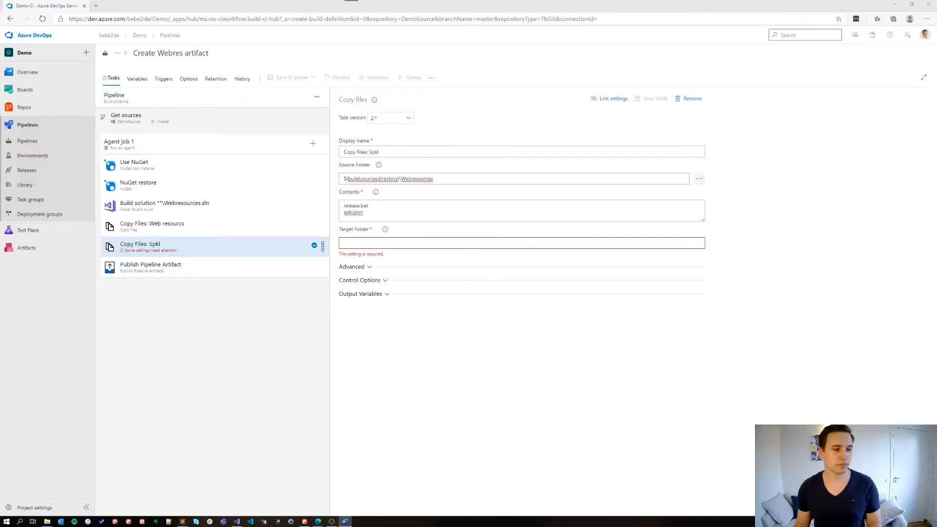
pyautogui.click(369, 243)
pyautogui.hotkey('ctrl', 'v')
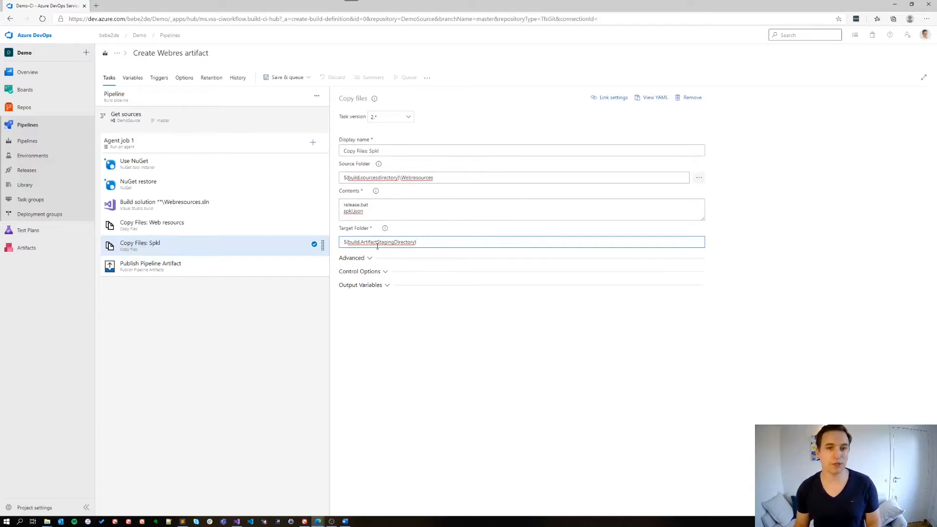
# Step: Configure the Publish Pipeline Artifact task with artifact name drop and directory path $(build.ArtifactStagingDirectory)
pyautogui.click(213, 271)
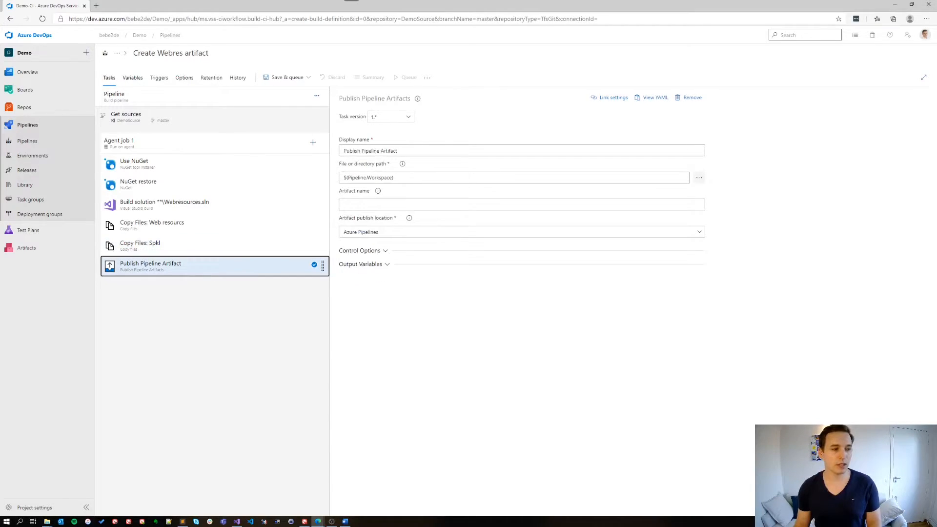
pyautogui.hotkey('alt', 'Tab')
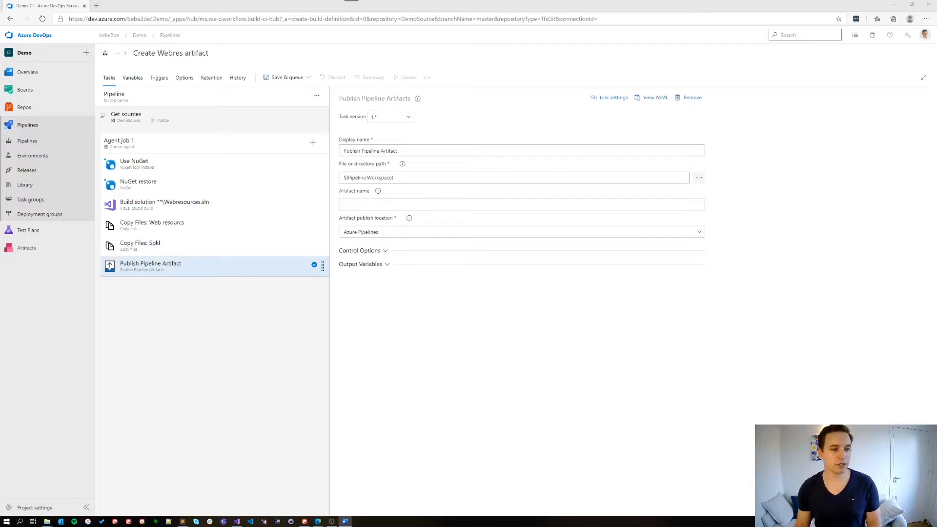
pyautogui.click(388, 203)
pyautogui.write('dro')
pyautogui.click(403, 178)
pyautogui.hotkey('ctrl', 'a')
pyautogui.hotkey('ctrl', 'v')
pyautogui.click(356, 177)
pyautogui.press('BackSpace')
pyautogui.press('BackSpace')
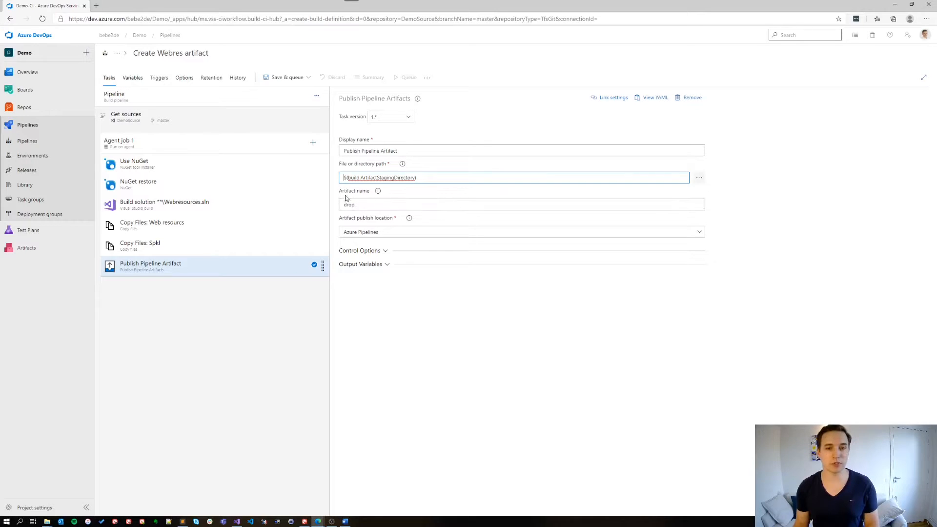
# Step: Save the build pipeline in the root folder without queuing a build
pyautogui.click(250, 316)
pyautogui.click(307, 77)
pyautogui.click(288, 104)
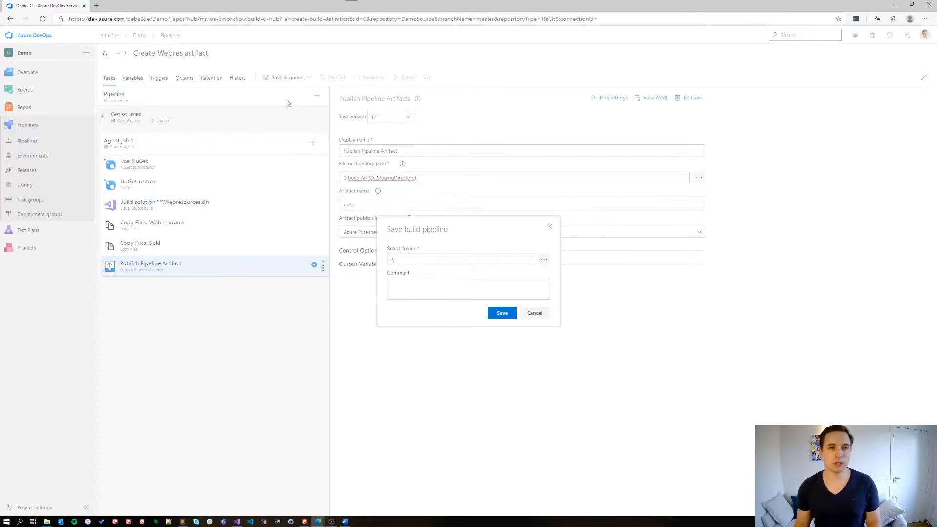
pyautogui.click(510, 312)
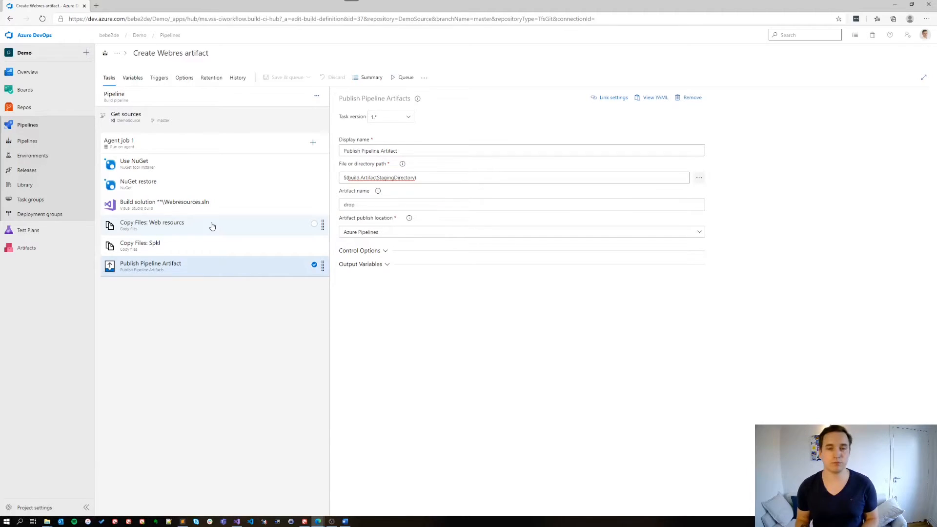
# Step: Enable continuous integration for DemoSource with the master branch included, and save the build pipeline
pyautogui.click(159, 77)
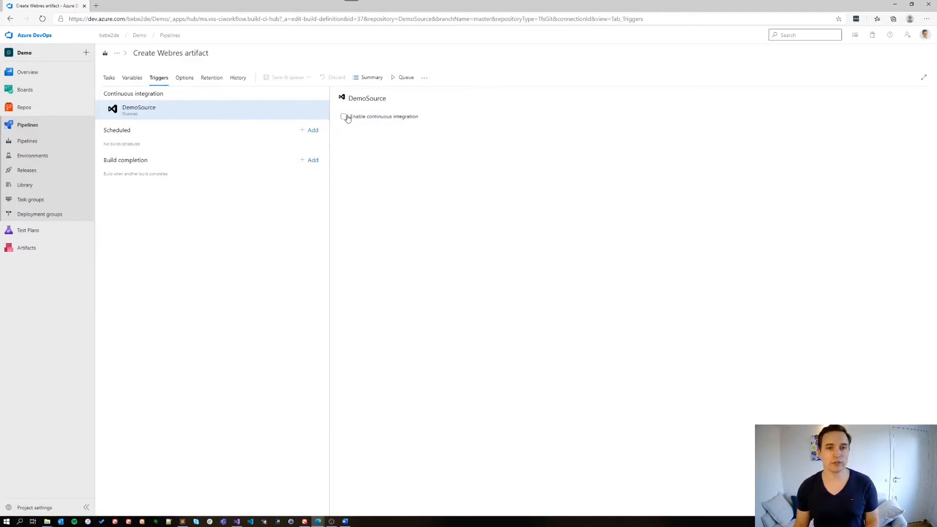
pyautogui.click(344, 117)
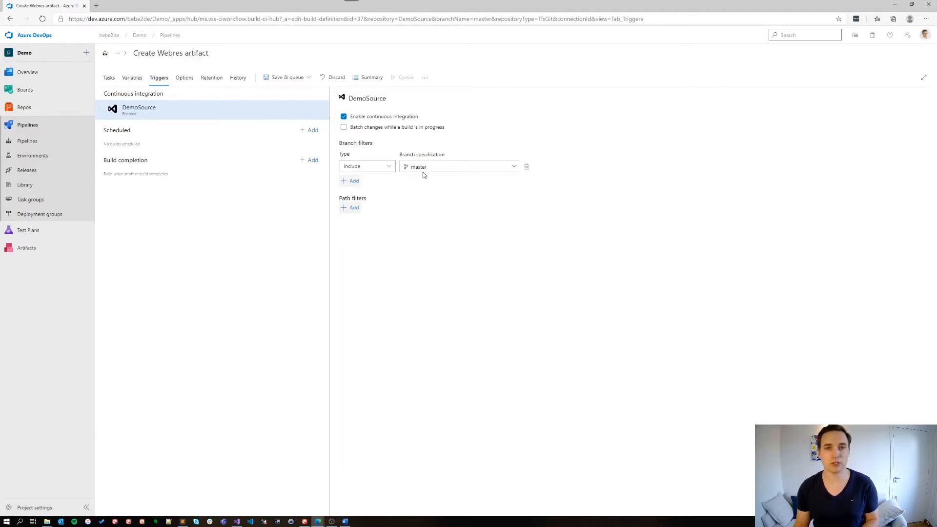
pyautogui.click(291, 77)
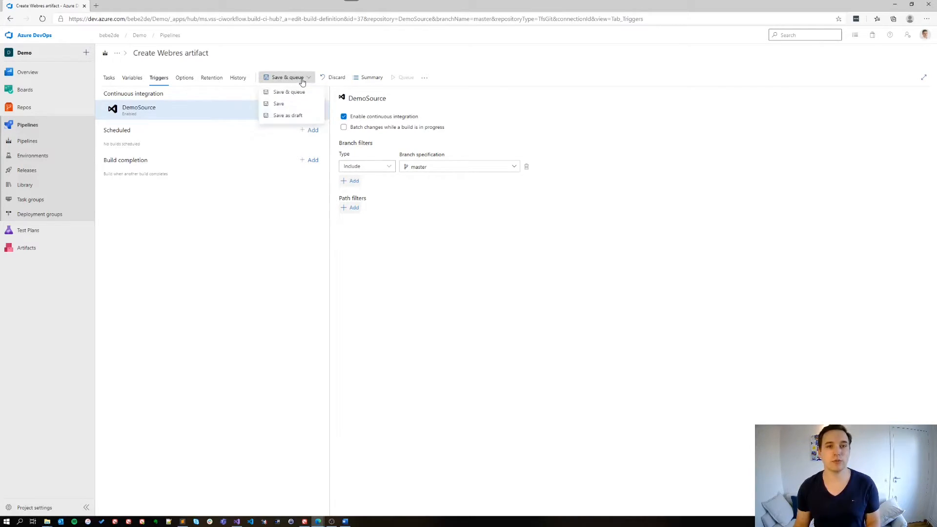
pyautogui.click(292, 104)
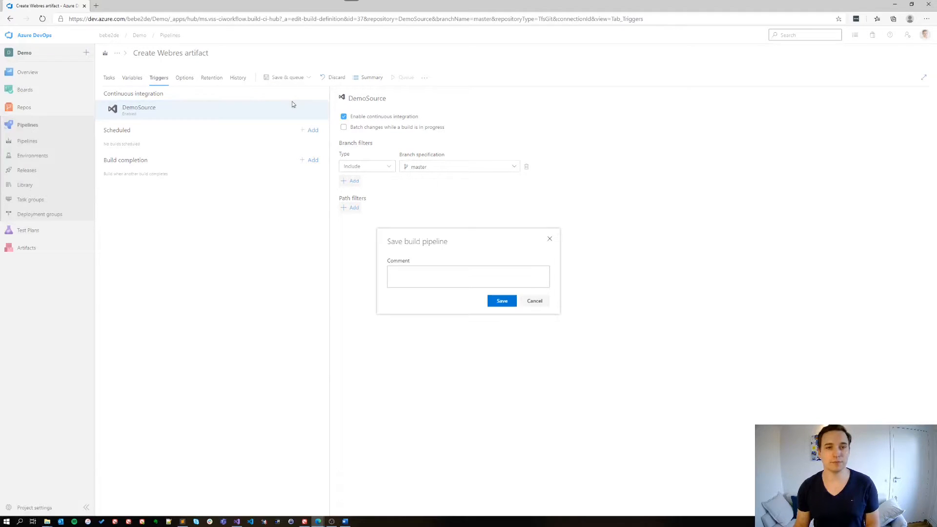
pyautogui.click(503, 299)
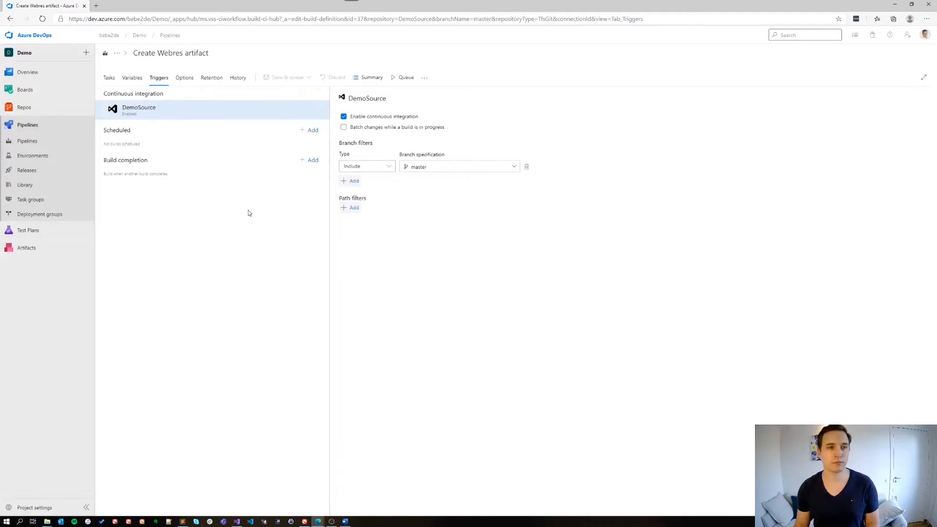
# Step: Create a new release pipeline starting from an empty job
pyautogui.click(46, 168)
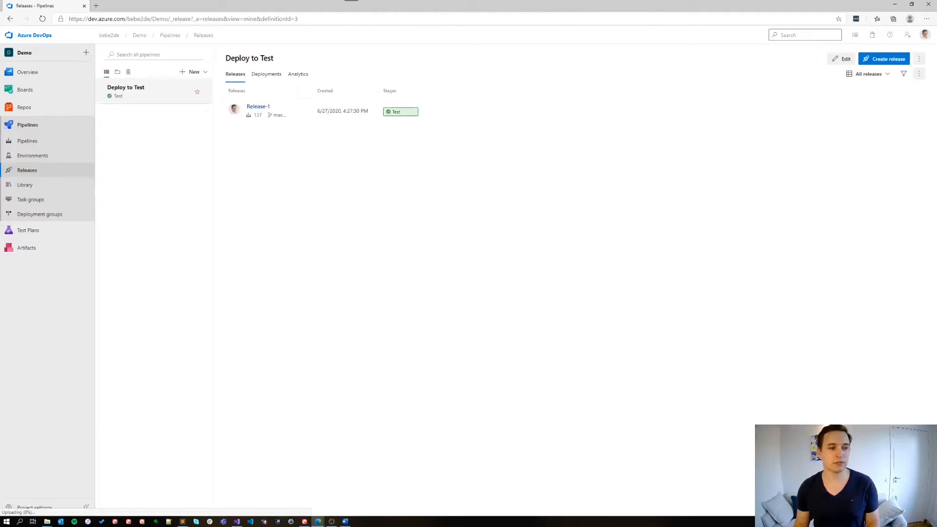
pyautogui.click(195, 73)
pyautogui.click(169, 87)
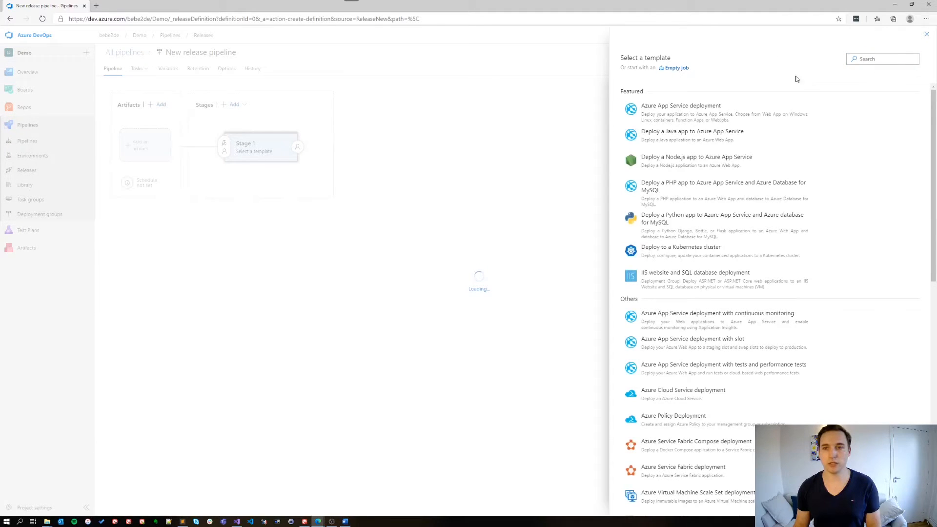
pyautogui.click(676, 68)
# Step: Name the release pipeline's first stage Development and close its properties
pyautogui.click(653, 151)
pyautogui.moveTo(653, 152); pyautogui.dragTo(603, 150)
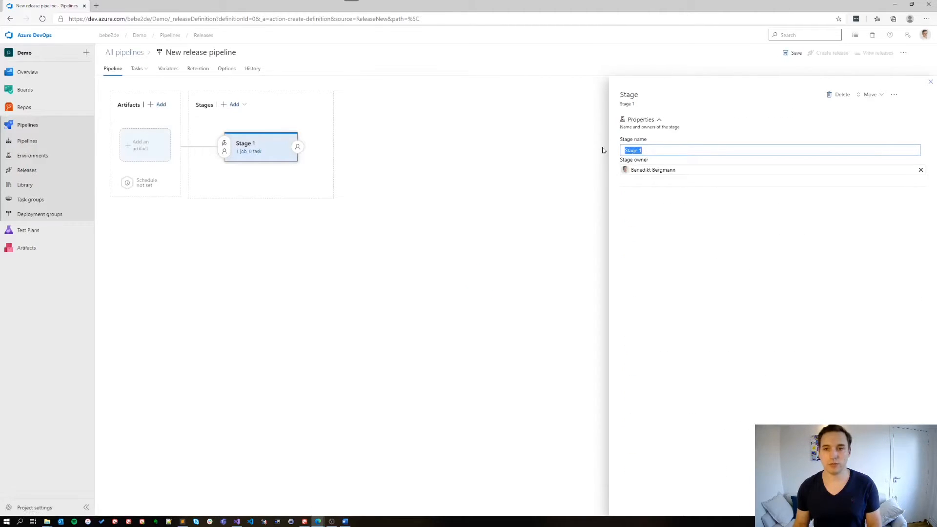
pyautogui.write('Develo')
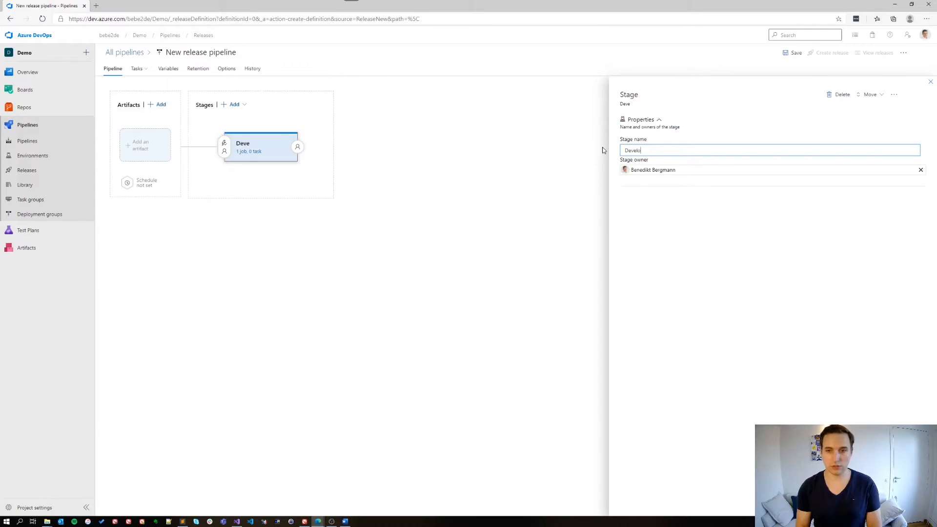
pyautogui.write('pment')
pyautogui.click(603, 151)
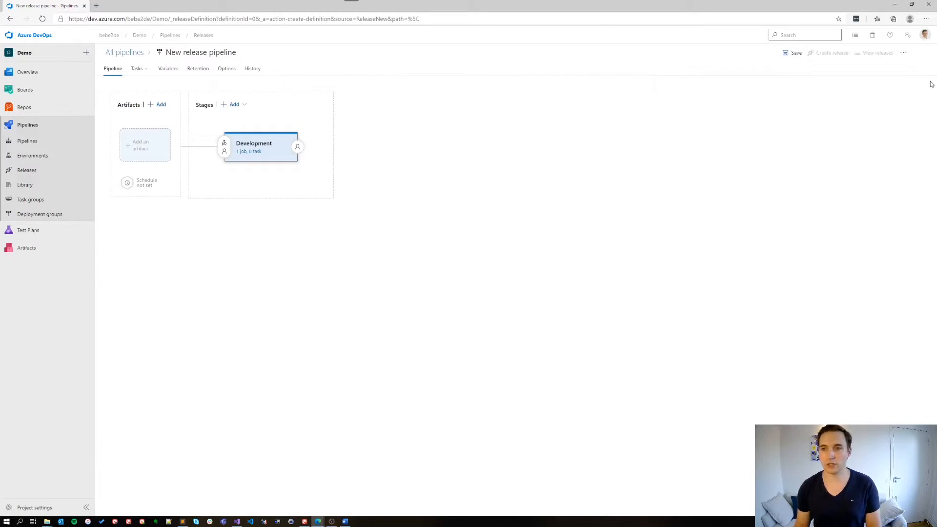
# Step: Rename the release pipeline to Deploy to Dev
pyautogui.click(188, 54)
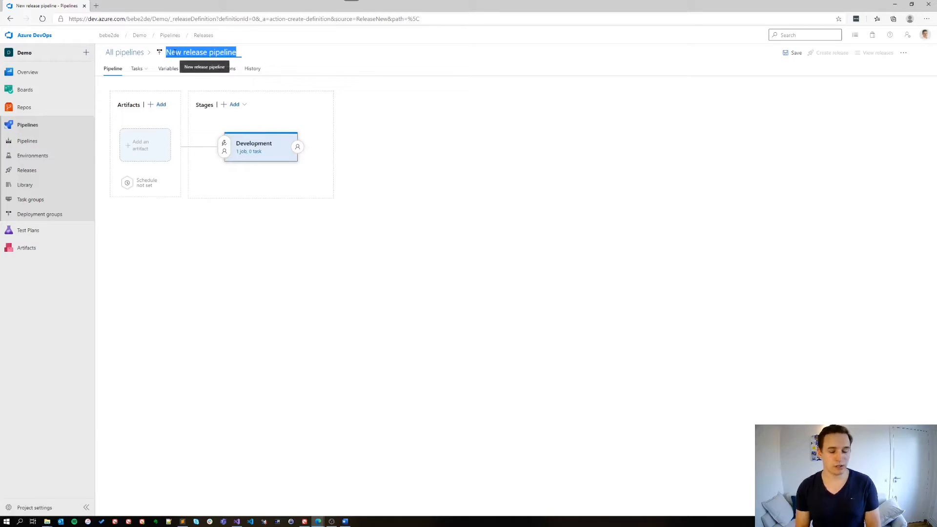
pyautogui.write('Deploy to Dev')
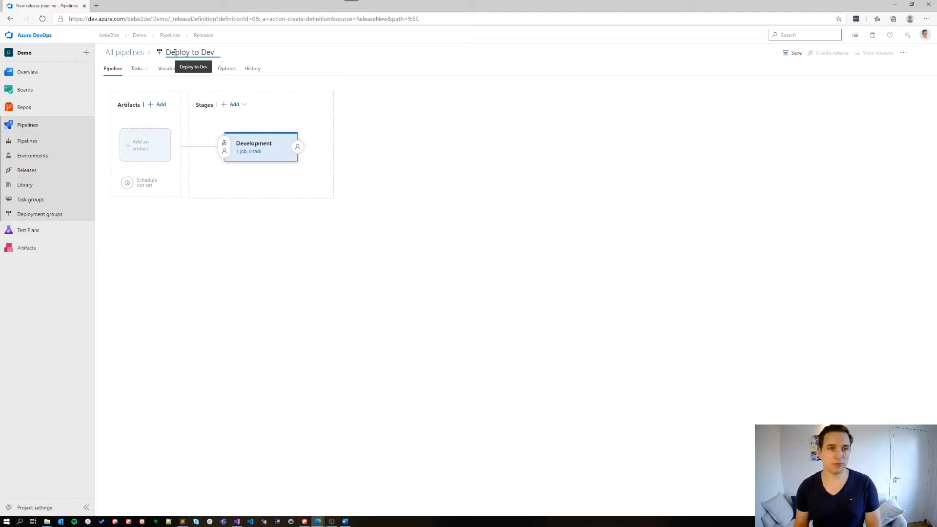
# Step: Add a build artifact to the release with Create Webres artifact as its source pipeline
pyautogui.click(141, 150)
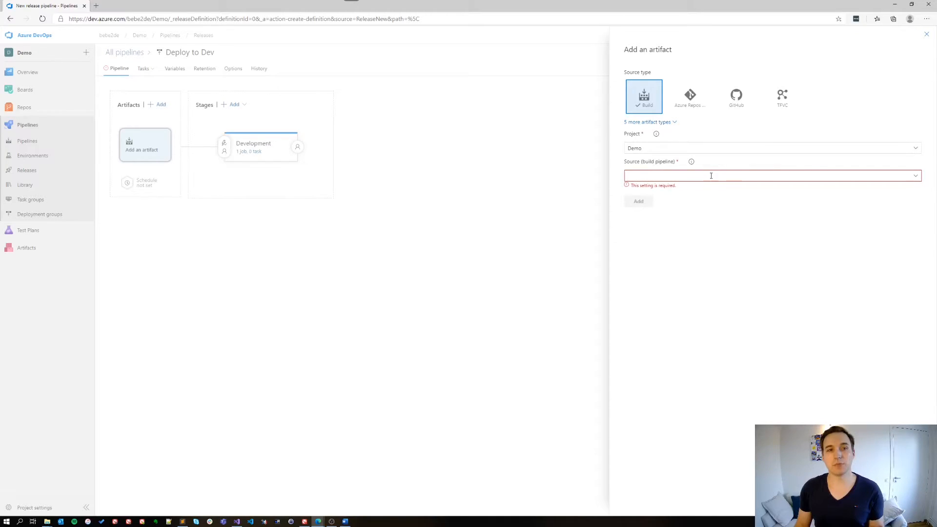
pyautogui.click(916, 177)
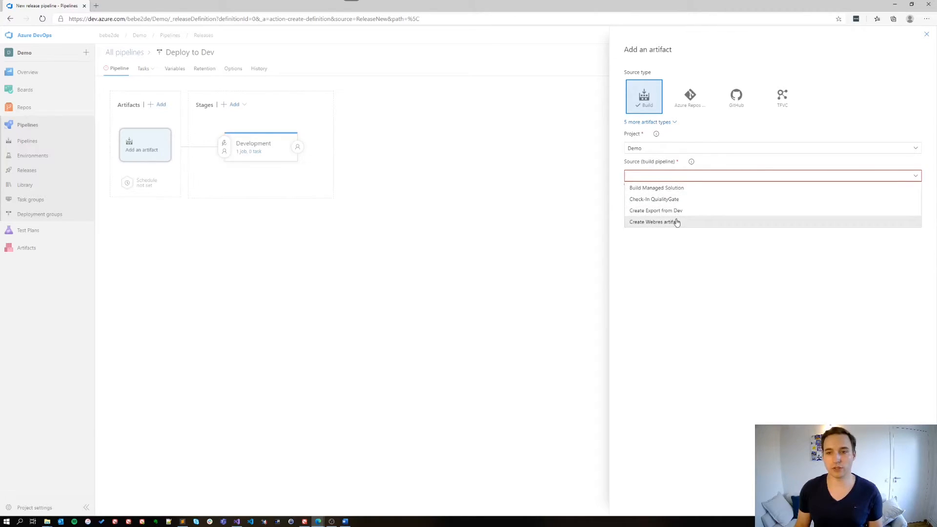
pyautogui.click(647, 223)
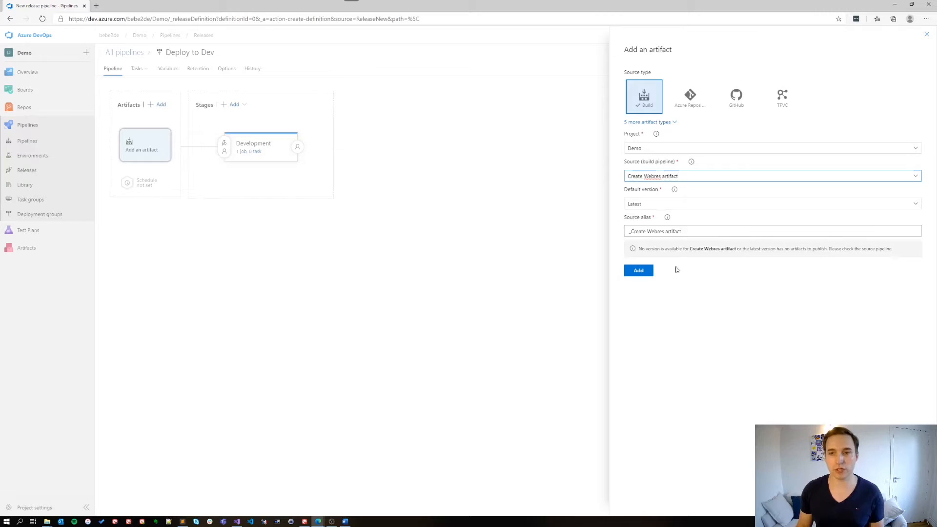
pyautogui.click(640, 271)
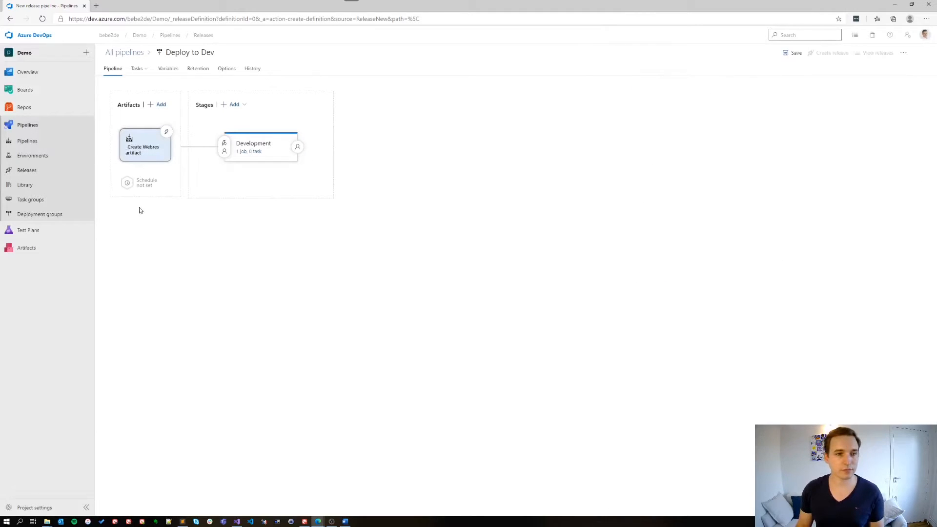
# Step: Add the NuGet tool installer and NuGet tasks to the Development stage's agent job
pyautogui.click(251, 155)
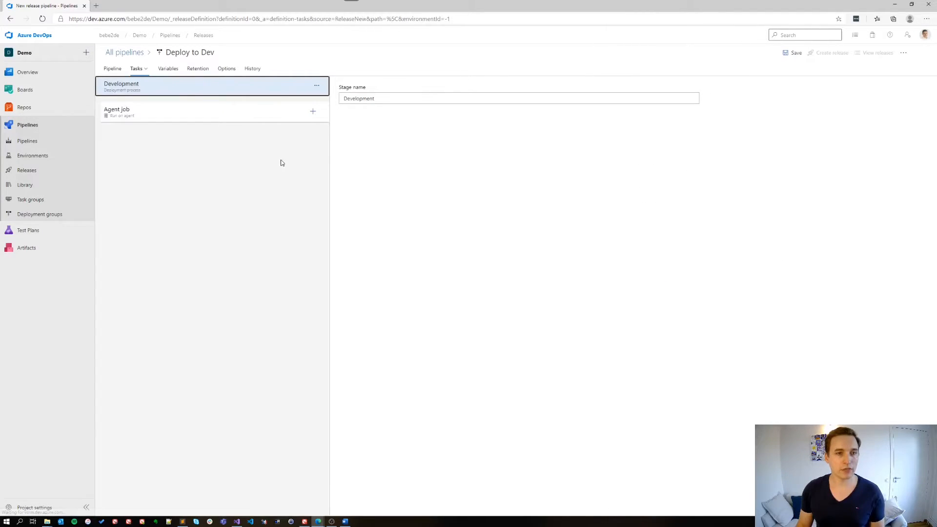
pyautogui.click(313, 114)
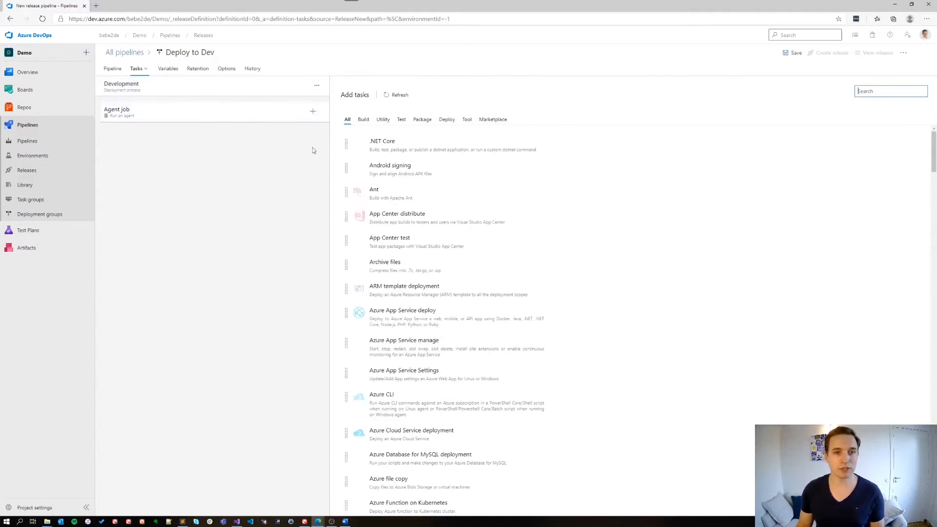
pyautogui.write('Nuget')
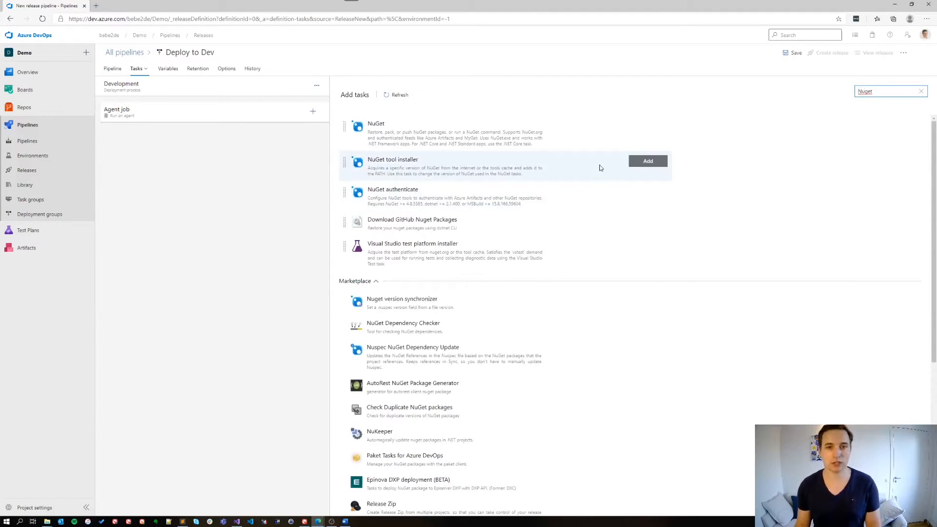
pyautogui.click(648, 161)
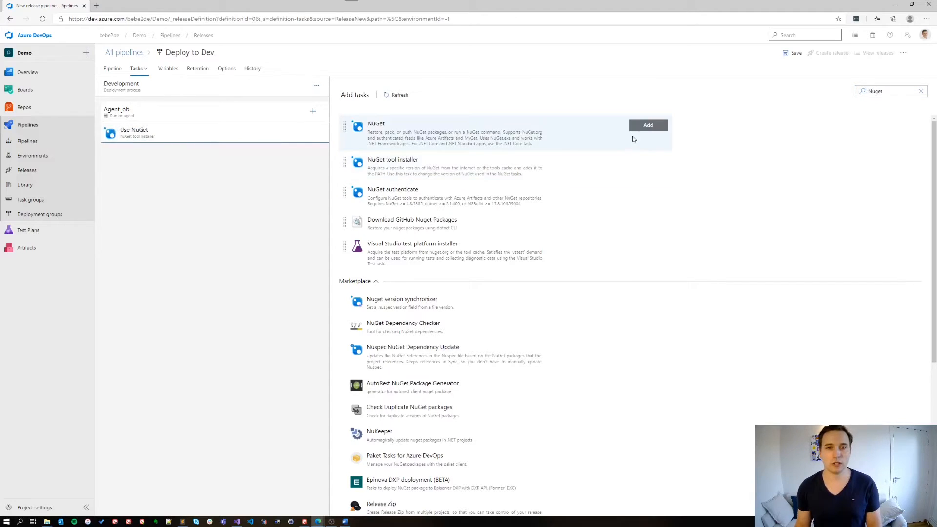
pyautogui.click(647, 129)
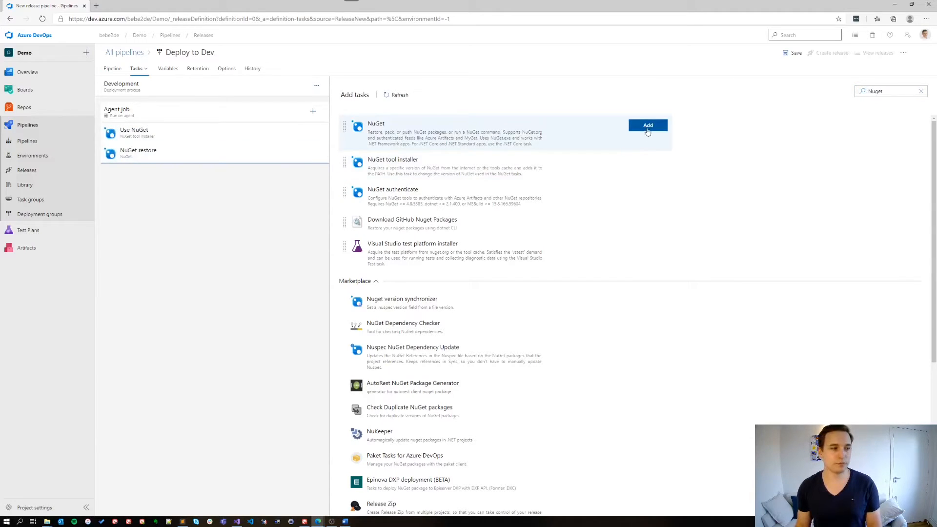
# Step: Find the Batch script task by searching for batch and add it to the Development stage's agent job
pyautogui.moveTo(904, 89); pyautogui.dragTo(852, 92)
pyautogui.write('bu')
pyautogui.write('tch')
pyautogui.moveTo(481, 142)
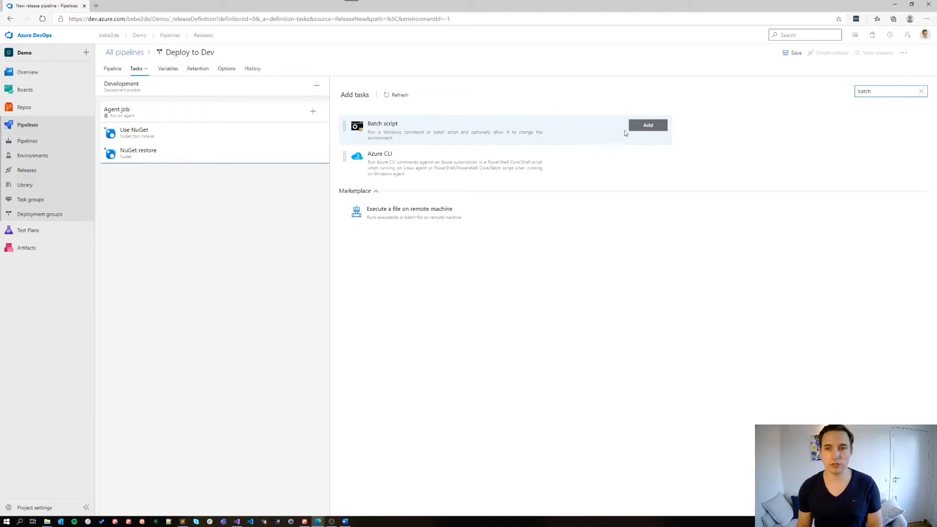
pyautogui.click(639, 126)
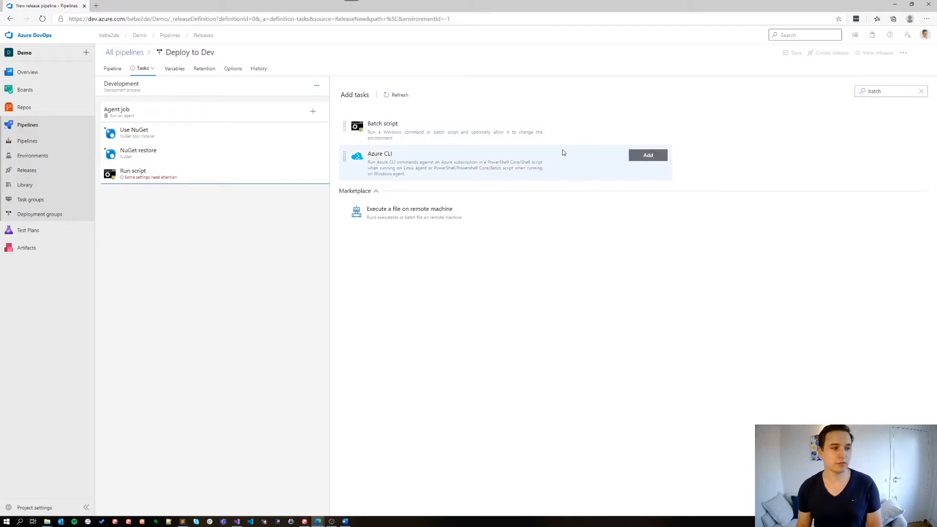
# Step: Set the NuGet restore task's command to custom with the arguments install spkl
pyautogui.click(169, 154)
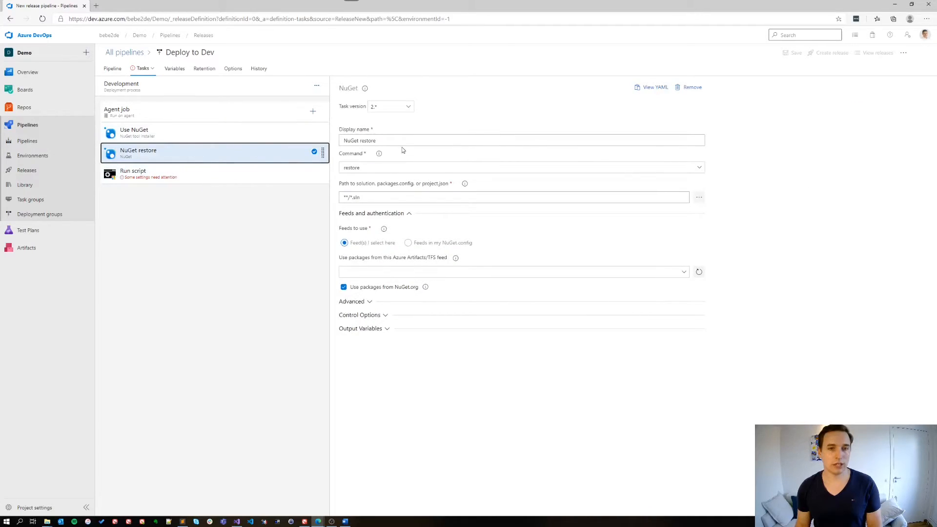
pyautogui.click(378, 170)
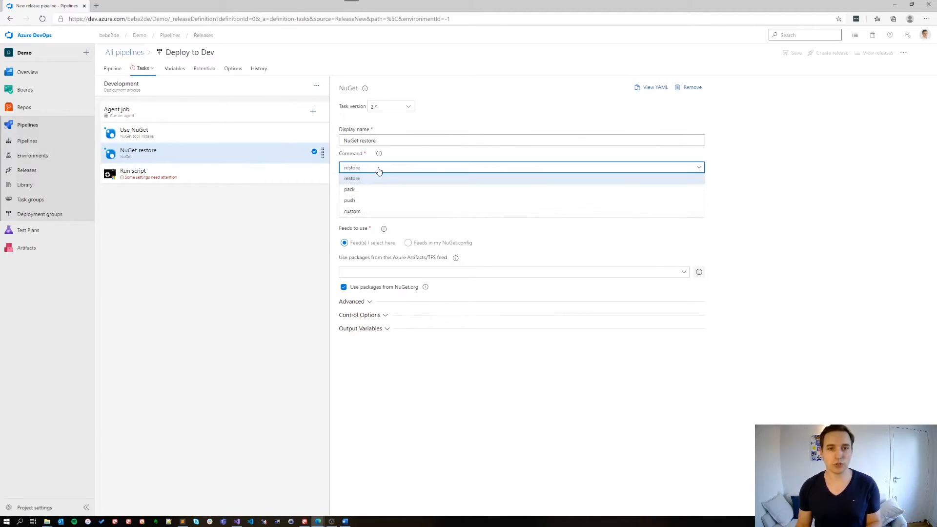
pyautogui.click(370, 210)
pyautogui.click(368, 198)
pyautogui.write('install spk')
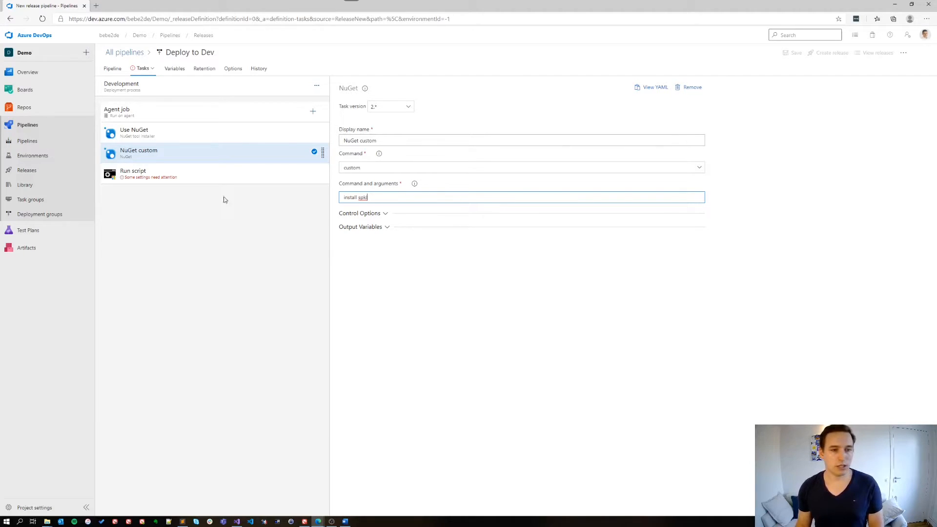
# Step: Set the batch script task's path to $(System.DefaultWorkingDirectory)/_Create Webres artifact/drop/release.bat
pyautogui.click(207, 174)
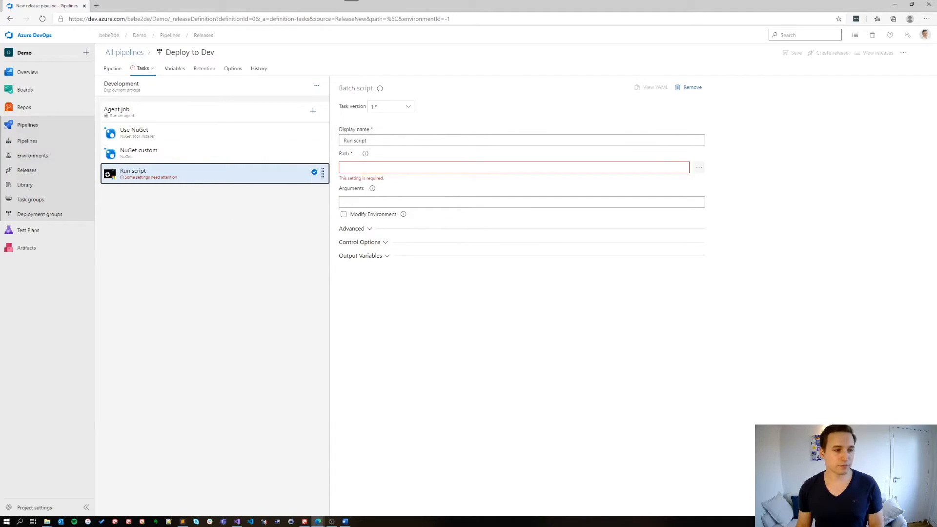
pyautogui.hotkey('alt', 'Tab')
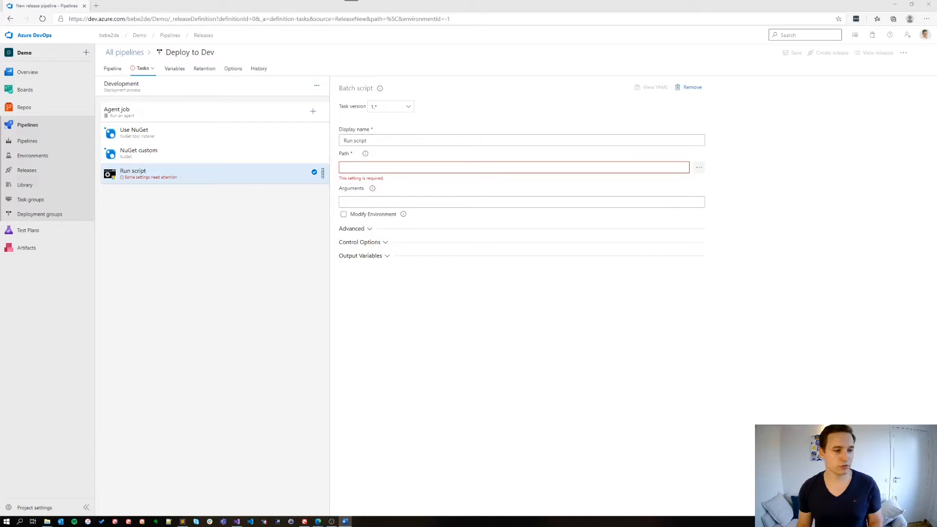
pyautogui.click(396, 167)
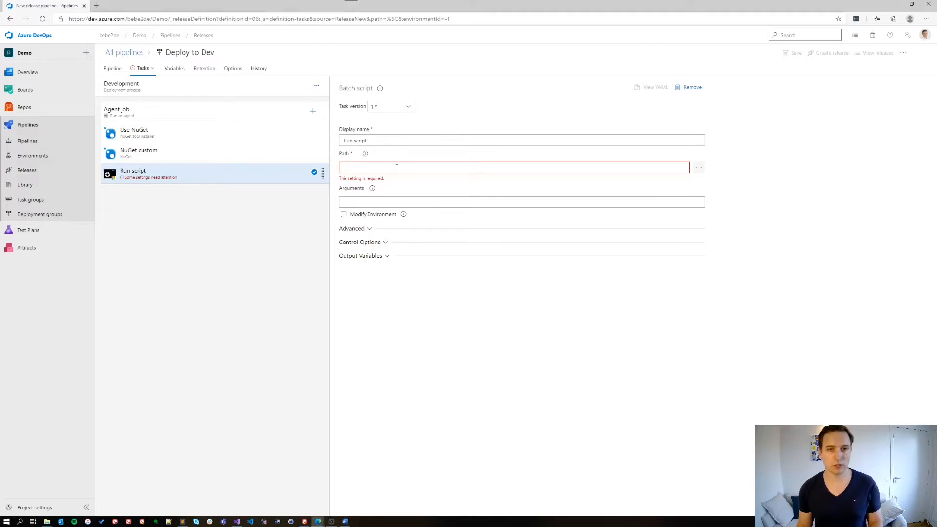
pyautogui.write('$(System.DefaultWorkingDirectory)/_Create Webres artifact/drop/release.bat')
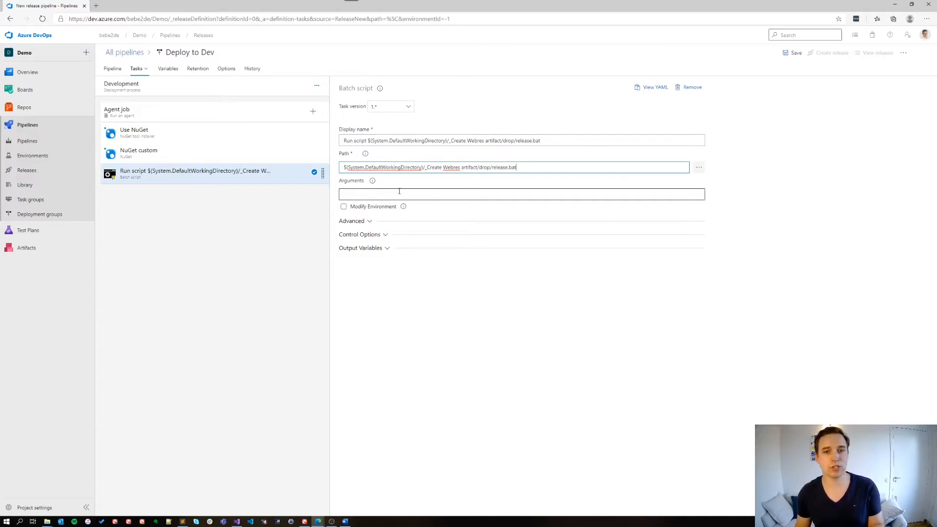
pyautogui.moveTo(425, 169); pyautogui.dragTo(478, 168)
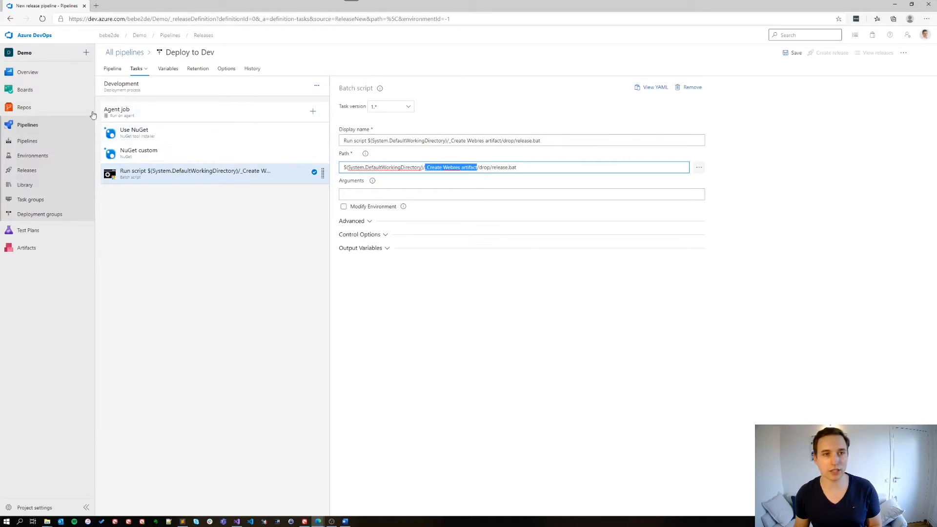
pyautogui.doubleClick(485, 167)
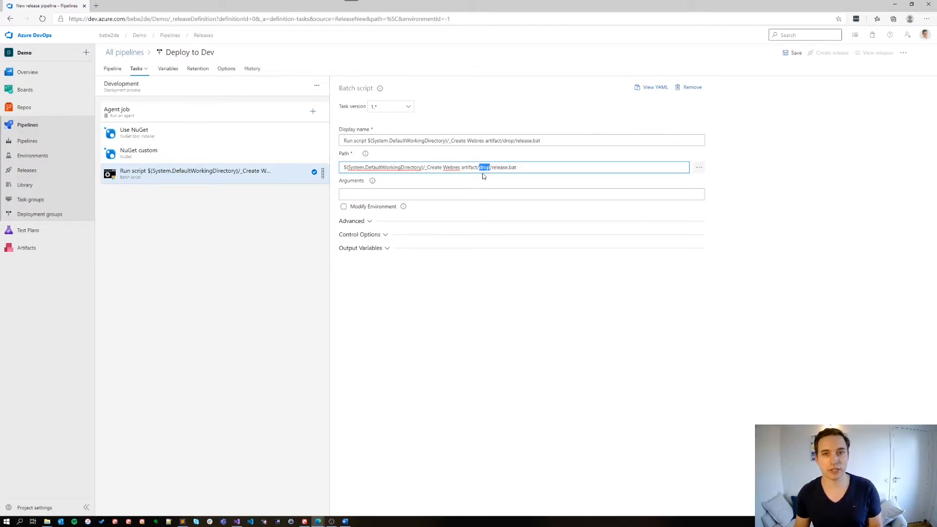
pyautogui.moveTo(492, 170); pyautogui.dragTo(534, 167)
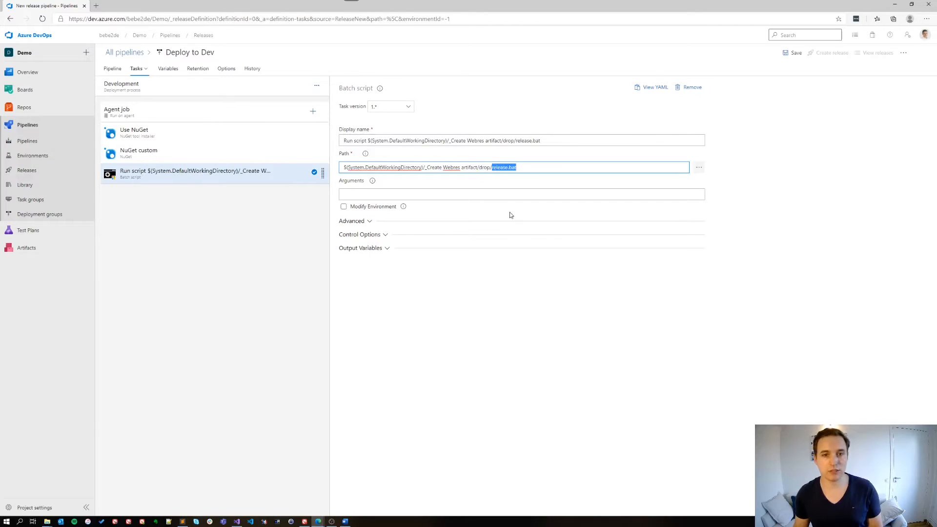
pyautogui.click(457, 250)
# Step: Set the batch script task's arguments to "$(connection)" "$(password)"
pyautogui.click(412, 191)
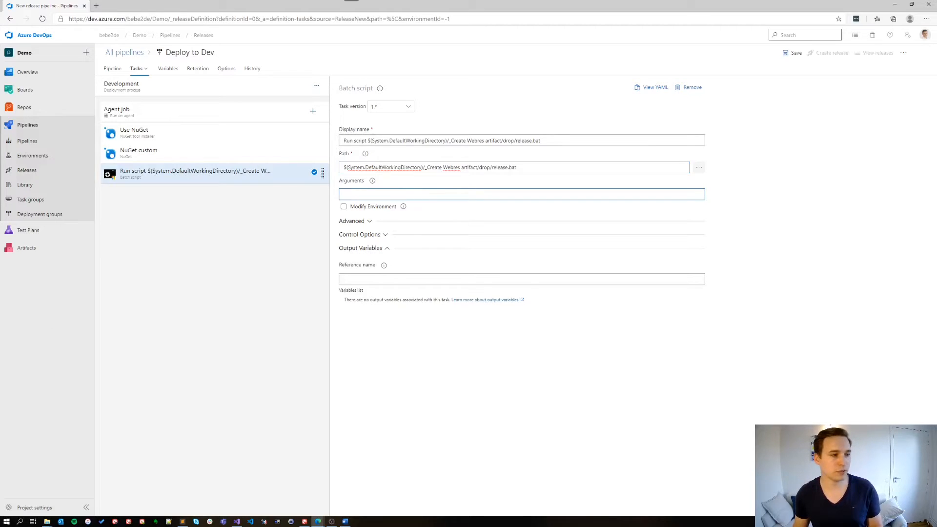
pyautogui.hotkey('alt', 'Tab')
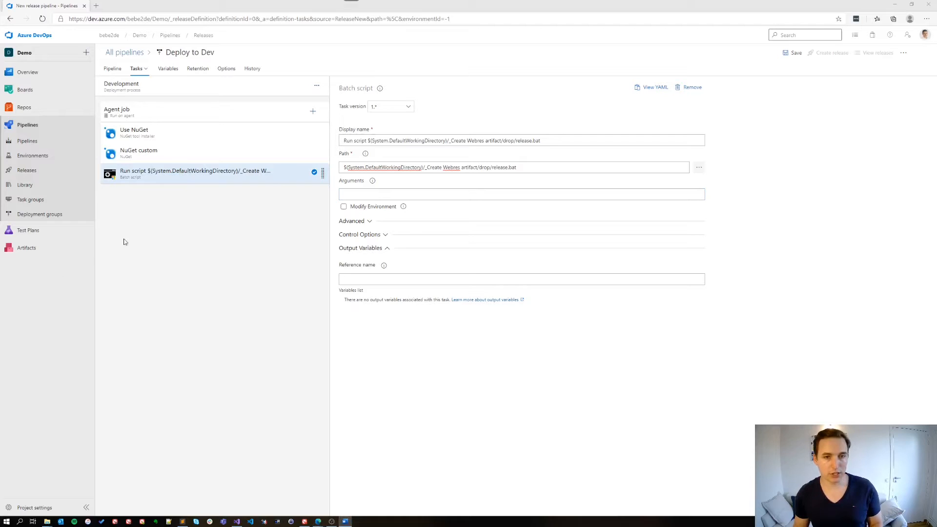
pyautogui.click(400, 192)
pyautogui.hotkey('ctrl', 'v')
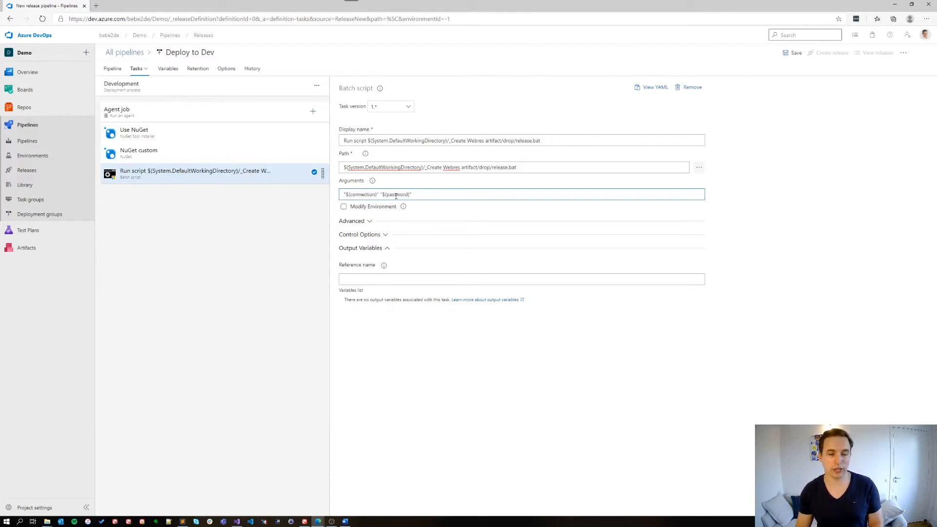
pyautogui.doubleClick(363, 194)
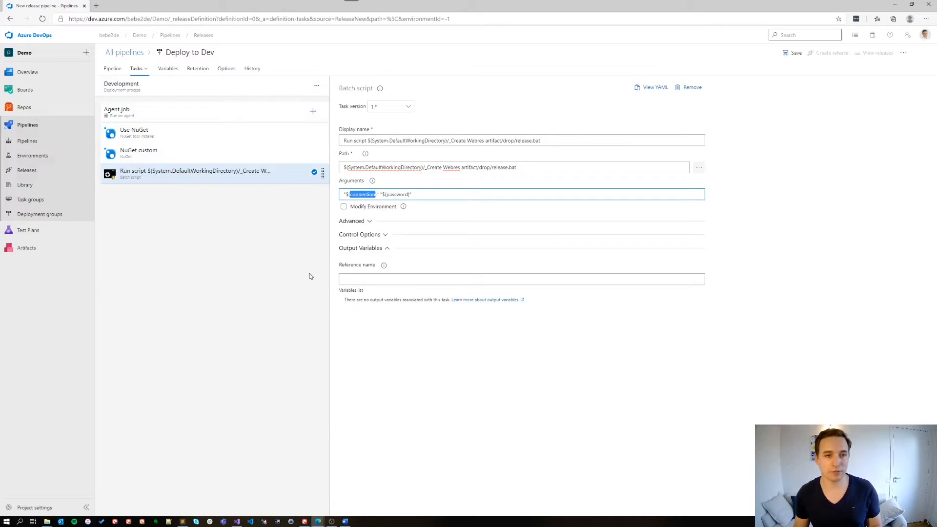
# Step: Add a pipeline variable named connection and paste the Dynamics connection string as its value
pyautogui.click(166, 69)
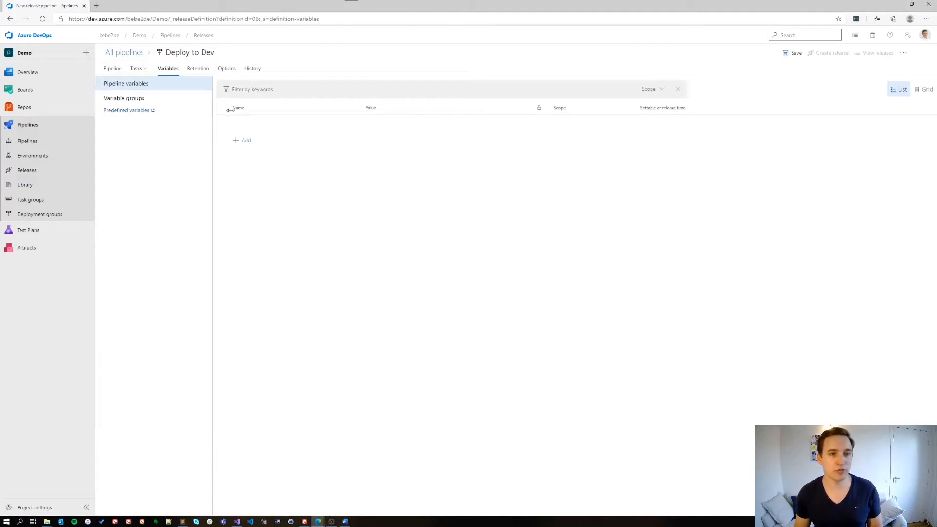
pyautogui.click(245, 140)
pyautogui.write('connection')
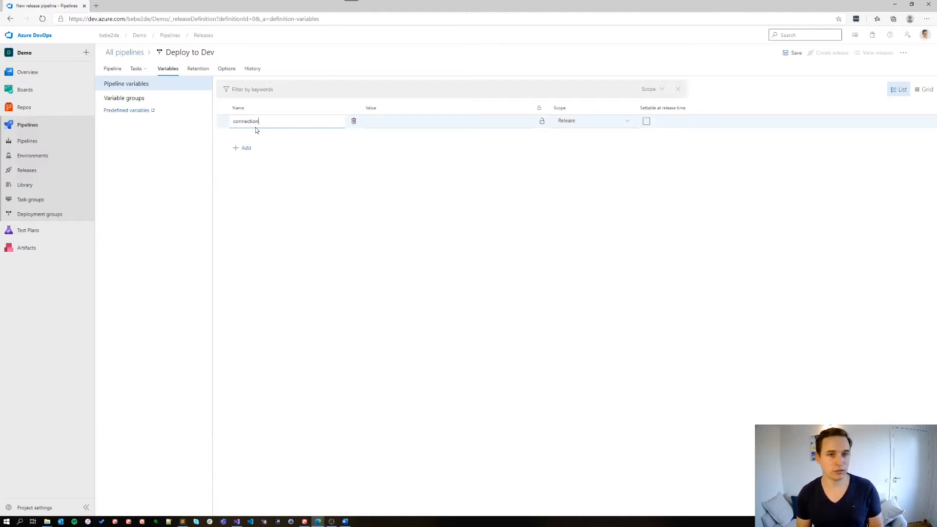
pyautogui.click(391, 121)
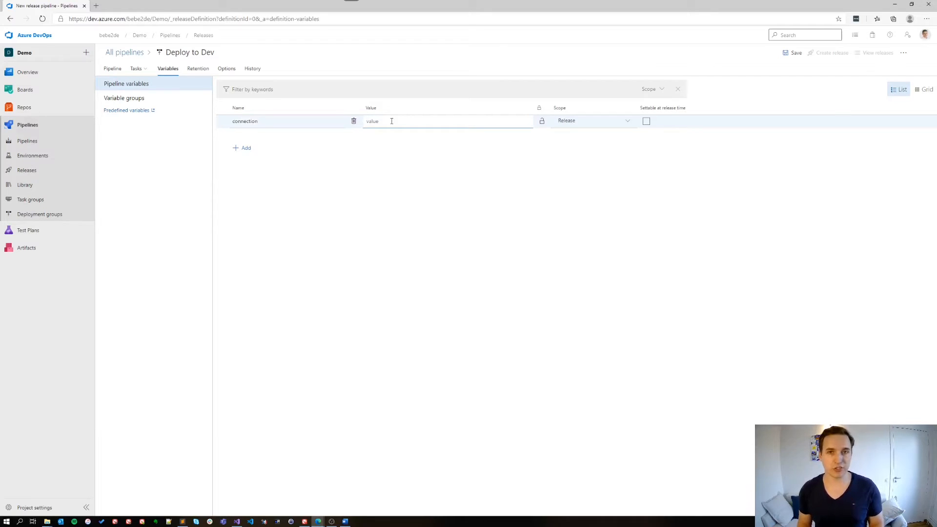
pyautogui.hotkey('ctrl', 'v')
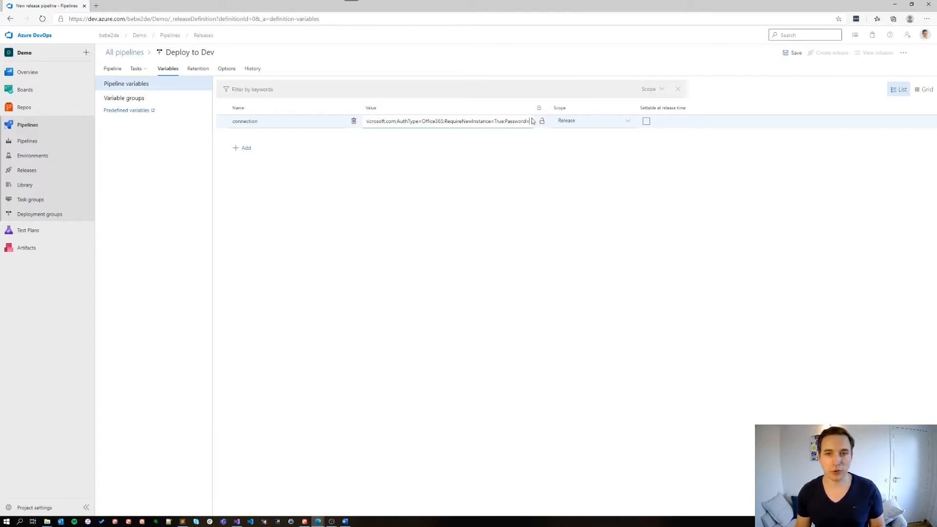
# Step: Add a secret pipeline variable named password, paste the account password as its value, and save the release pipeline
pyautogui.click(247, 157)
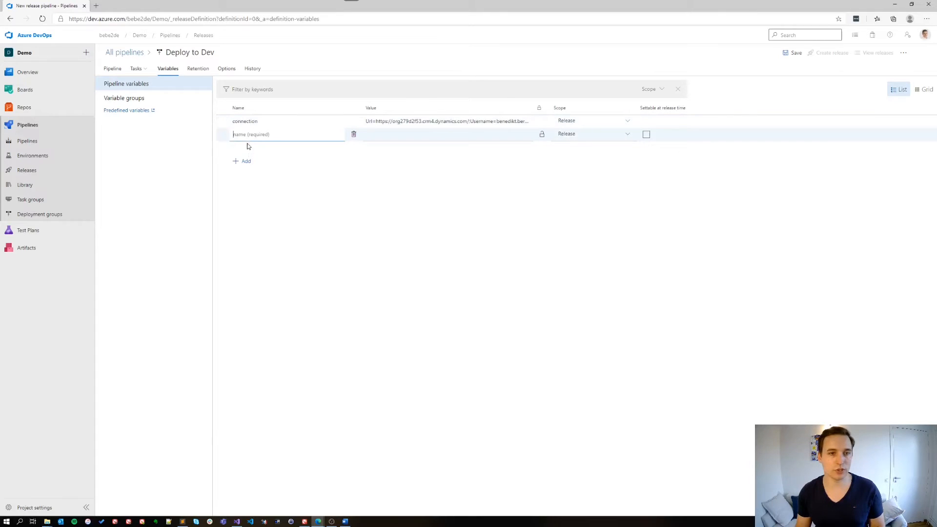
pyautogui.write('password')
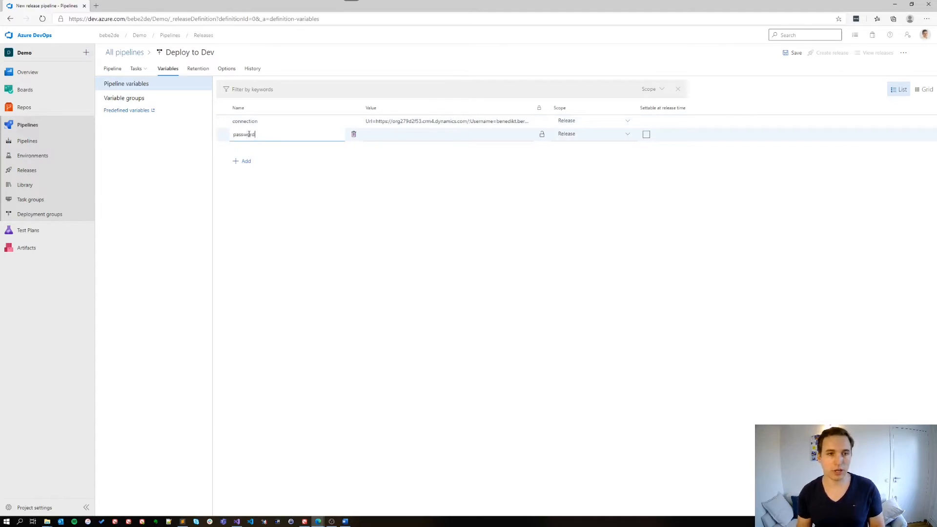
pyautogui.click(541, 139)
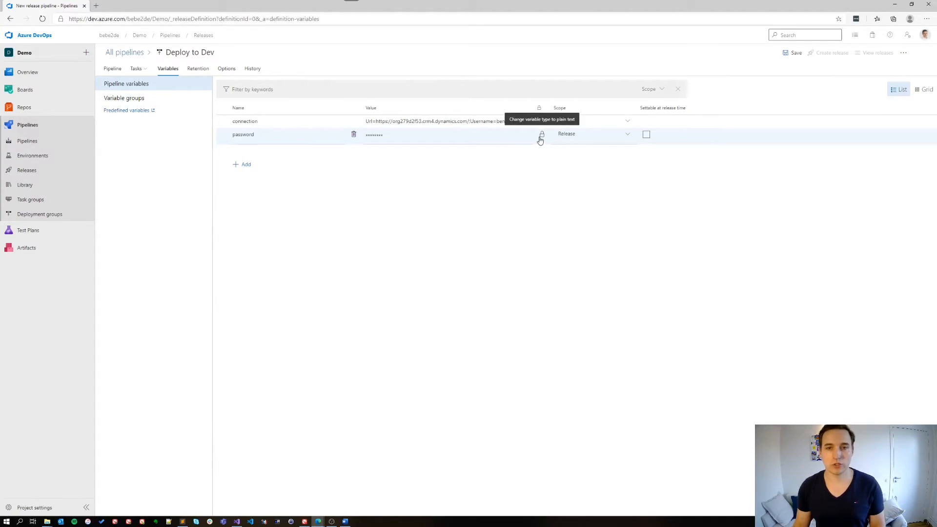
pyautogui.click(381, 135)
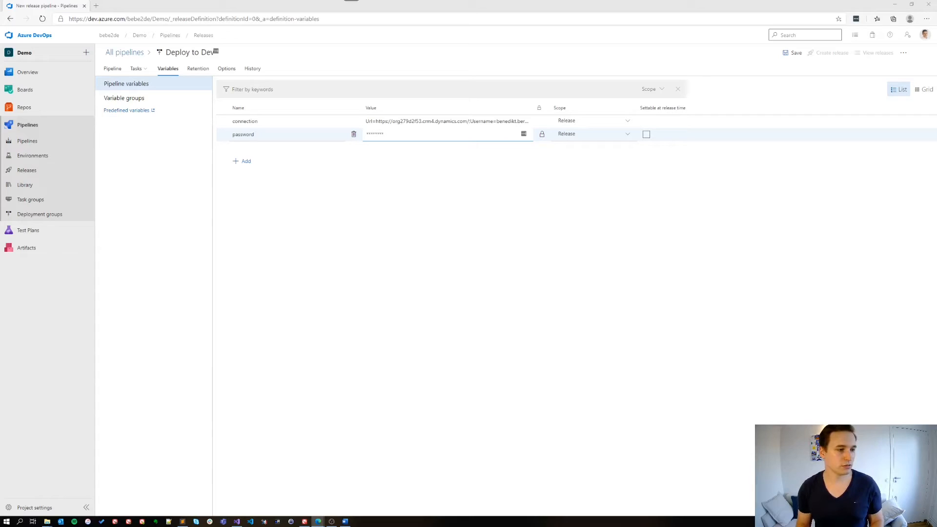
pyautogui.hotkey('alt', 'Tab')
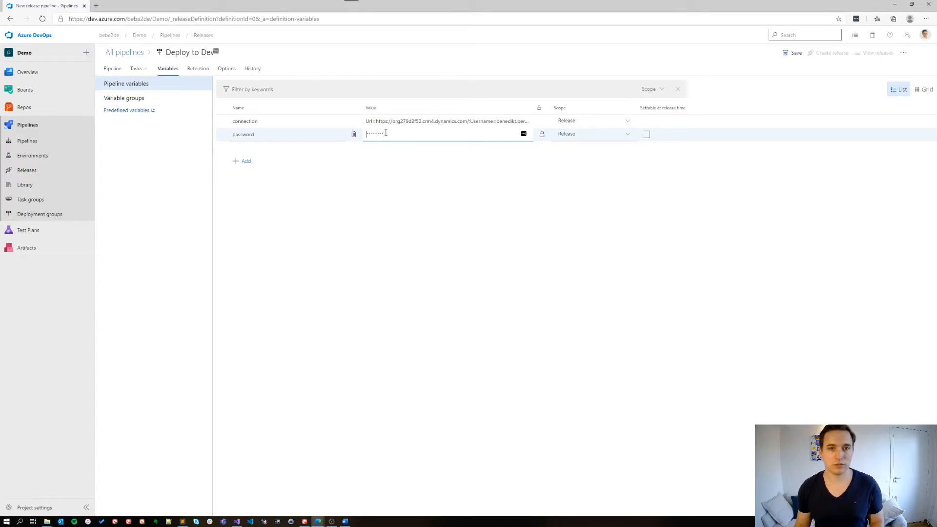
pyautogui.hotkey('ctrl', 'v')
pyautogui.click(404, 203)
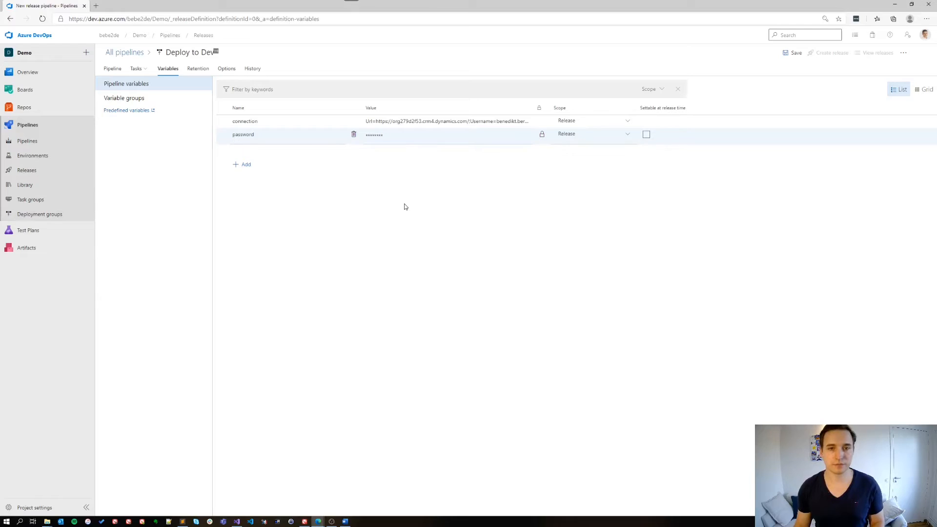
pyautogui.click(792, 53)
pyautogui.click(504, 315)
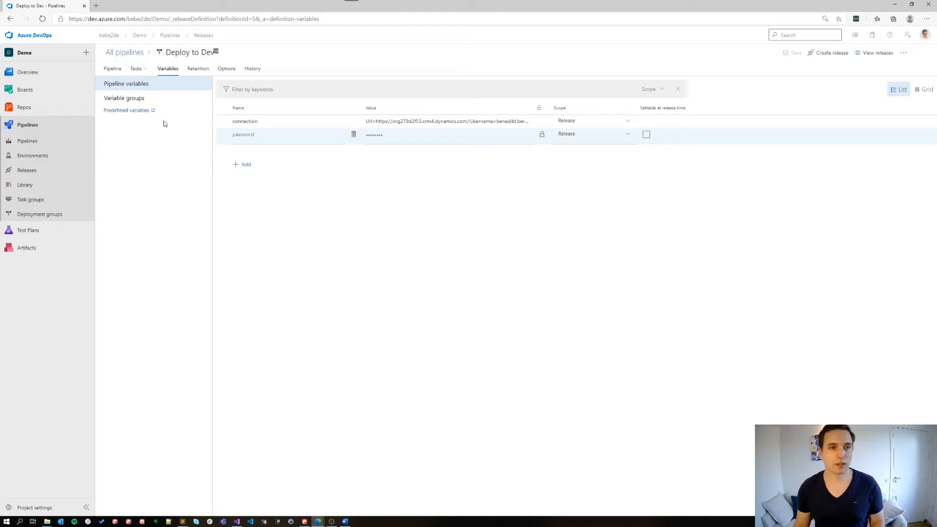
# Step: Enable the continuous deployment trigger for the Create Webres artifact build and save the release pipeline
pyautogui.click(120, 71)
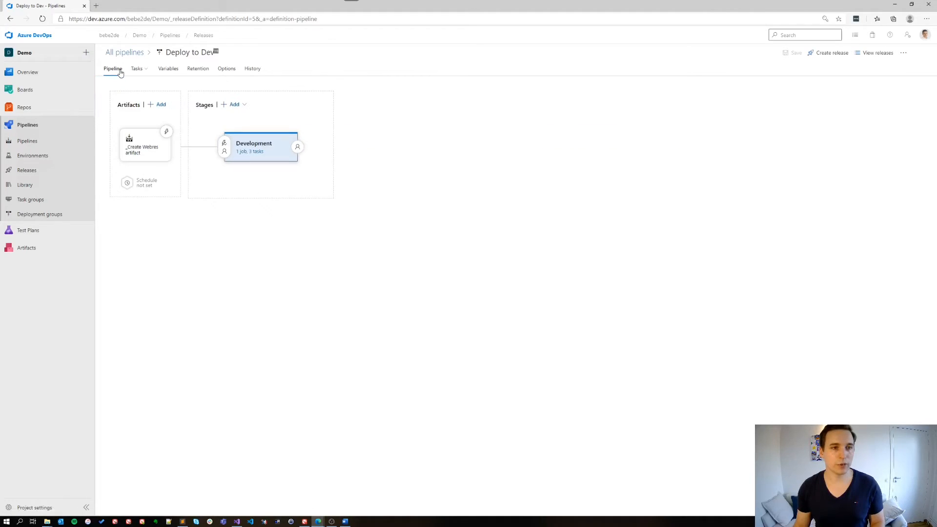
pyautogui.click(167, 133)
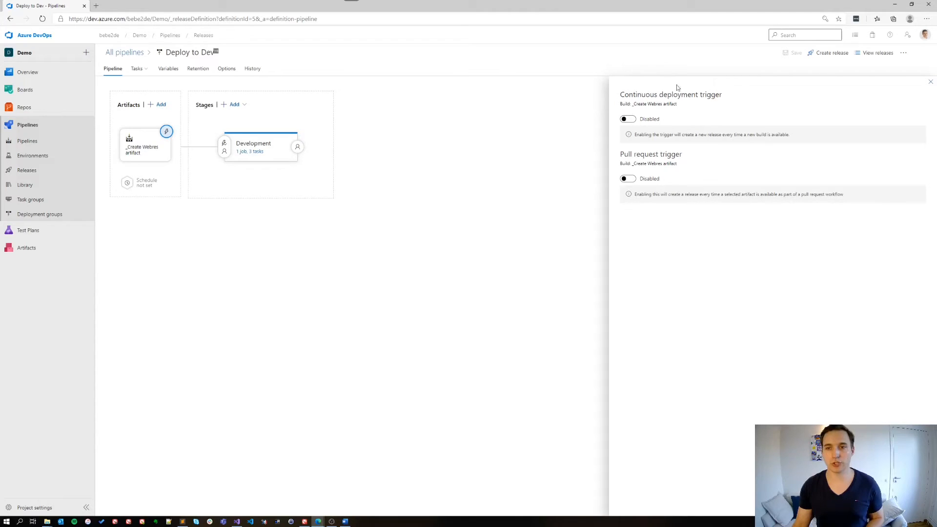
pyautogui.click(627, 119)
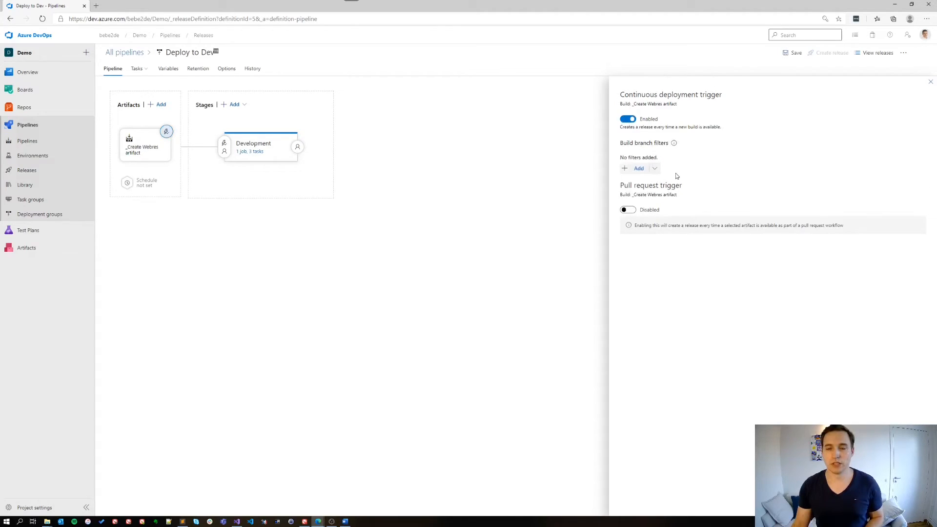
pyautogui.click(791, 54)
pyautogui.click(502, 301)
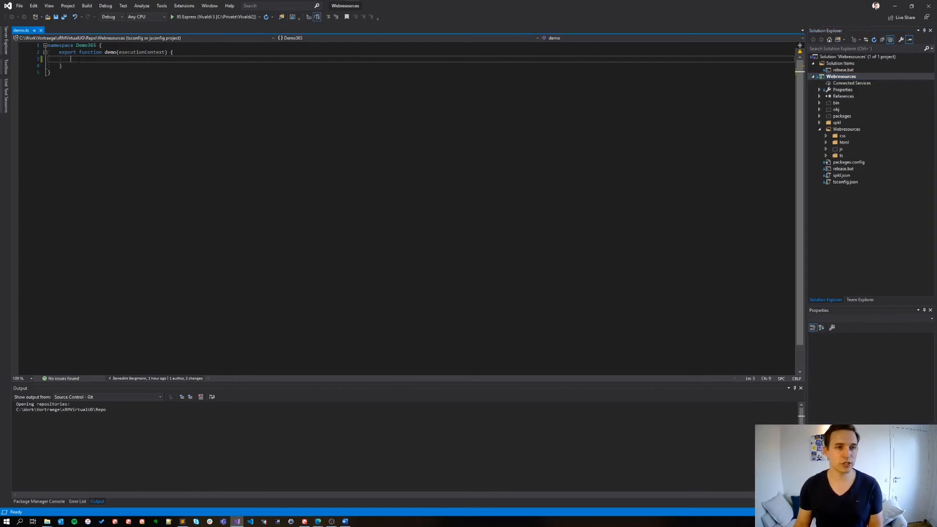
# Step: In Visual Studio, add var demo = ""; to the demo function in demo.ts and save the file
pyautogui.write('var ')
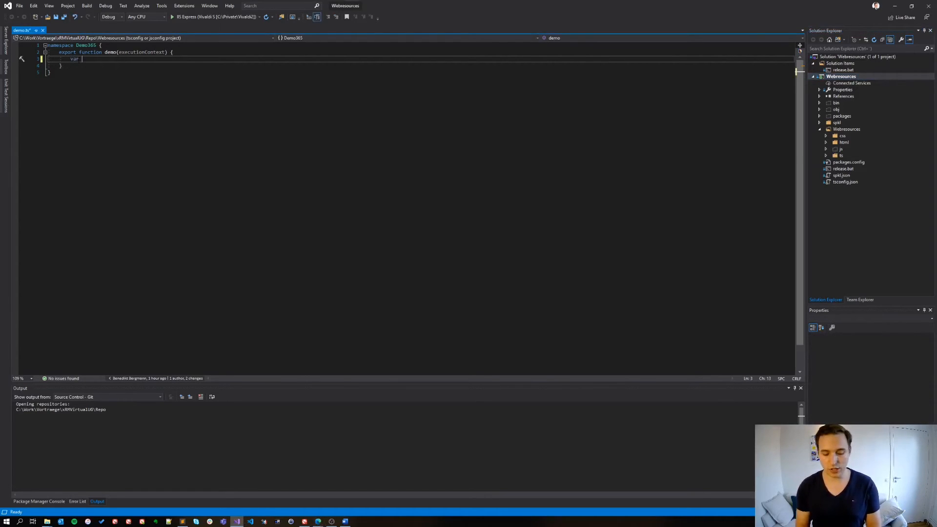
pyautogui.write('demo = "";')
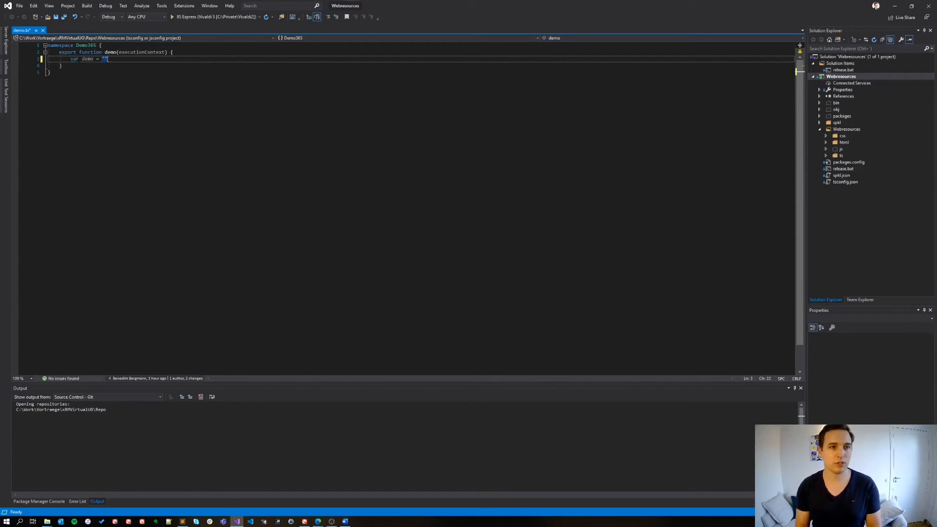
pyautogui.hotkey('ctrl', 'End')
pyautogui.hotkey('ctrl', 's')
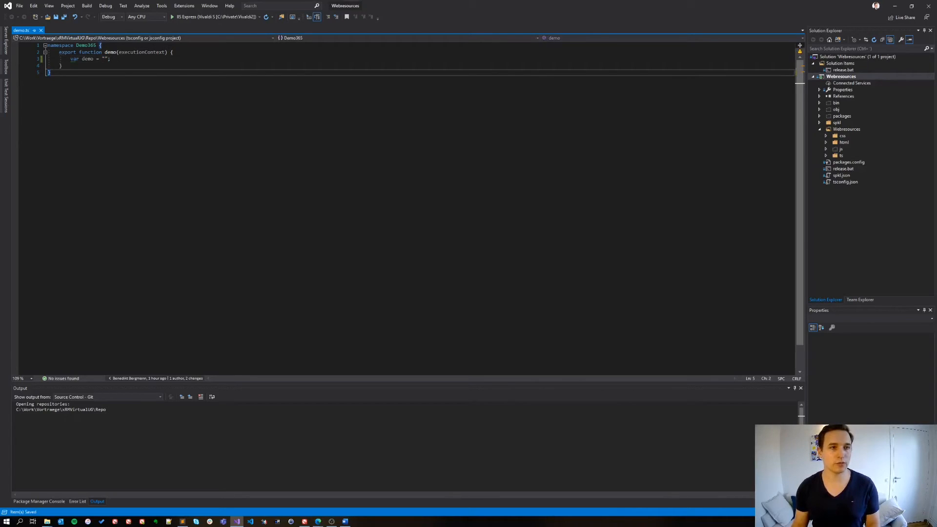
# Step: Check out the master branch of the Repo repository, carrying over the pending demo.ts change
pyautogui.click(852, 300)
pyautogui.click(836, 70)
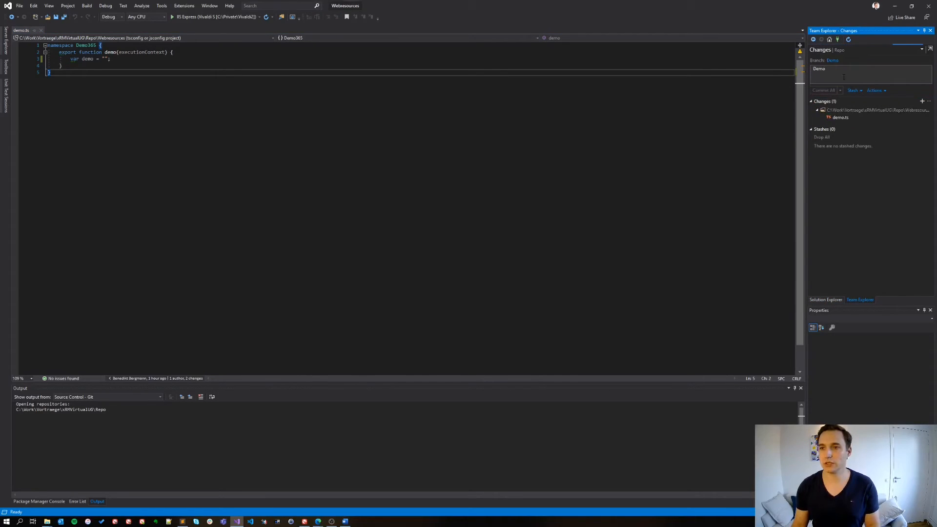
pyautogui.click(836, 60)
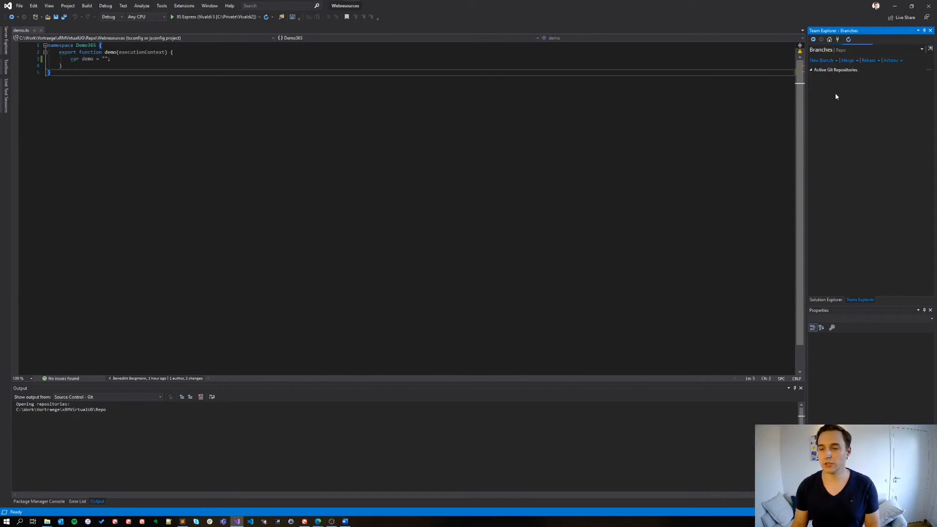
pyautogui.click(835, 103)
pyautogui.doubleClick(834, 103)
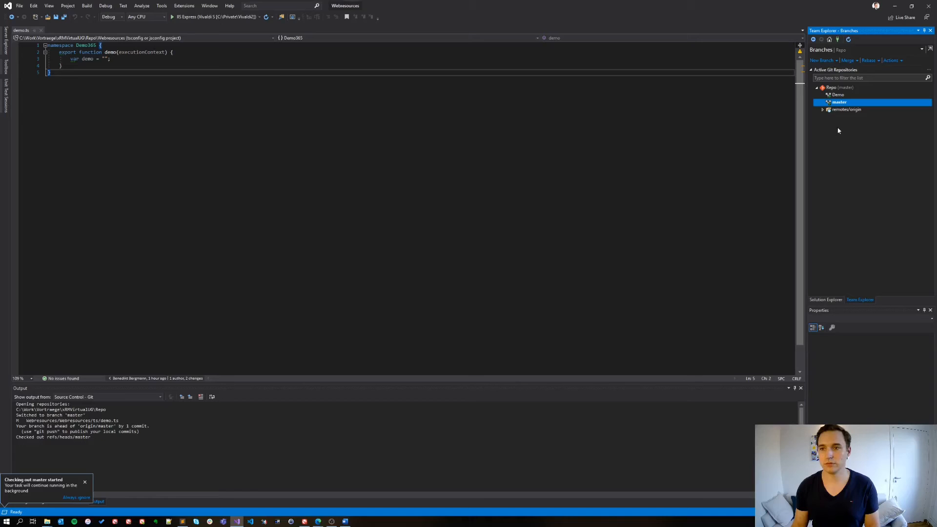
# Step: Commit the demo.ts change to master with the message Demo and push it to origin/master
pyautogui.click(828, 39)
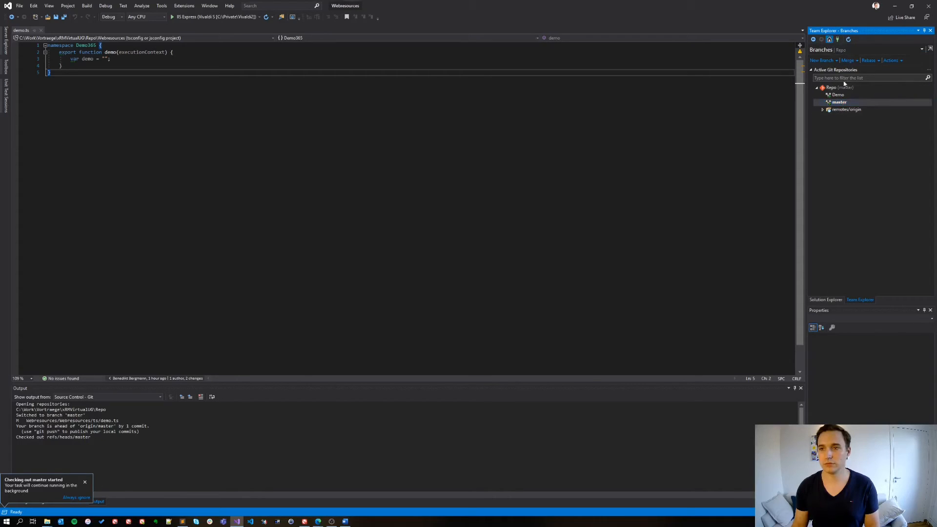
pyautogui.click(837, 69)
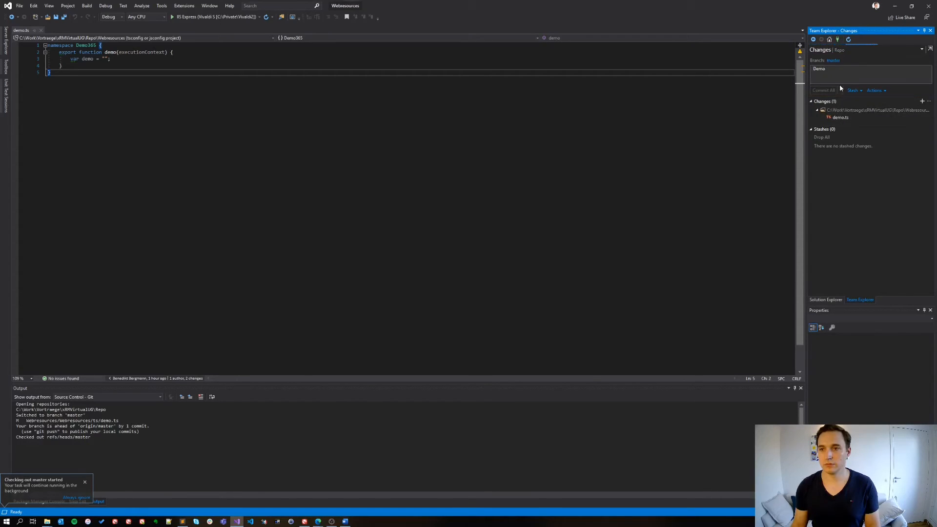
pyautogui.moveTo(845, 71); pyautogui.dragTo(805, 69)
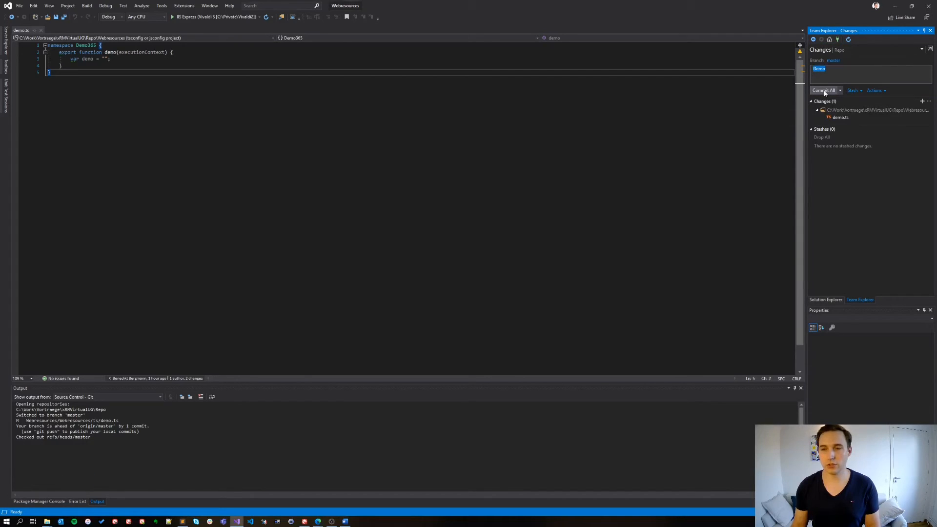
pyautogui.click(824, 90)
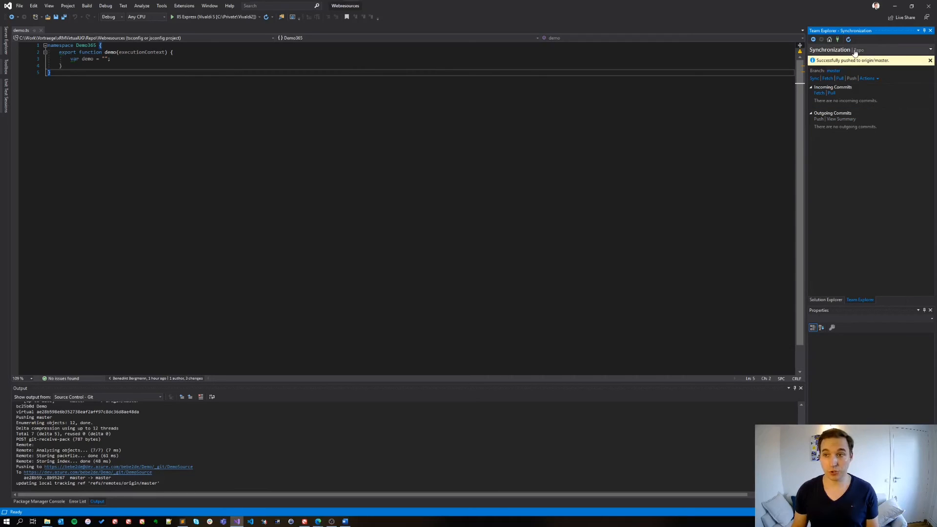
# Step: Switch to Azure DevOps and open the agent job log of the latest Create Webres artifact run
pyautogui.hotkey('alt', 'Tab')
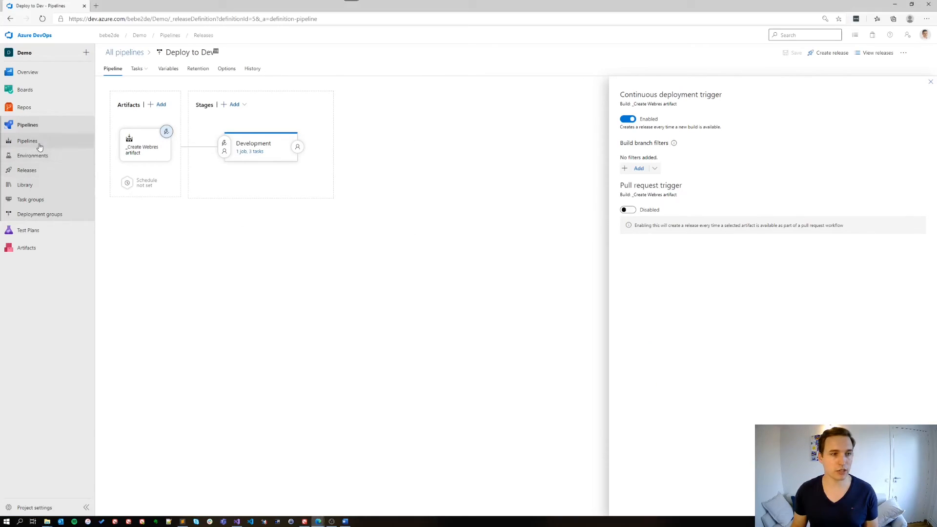
pyautogui.click(28, 141)
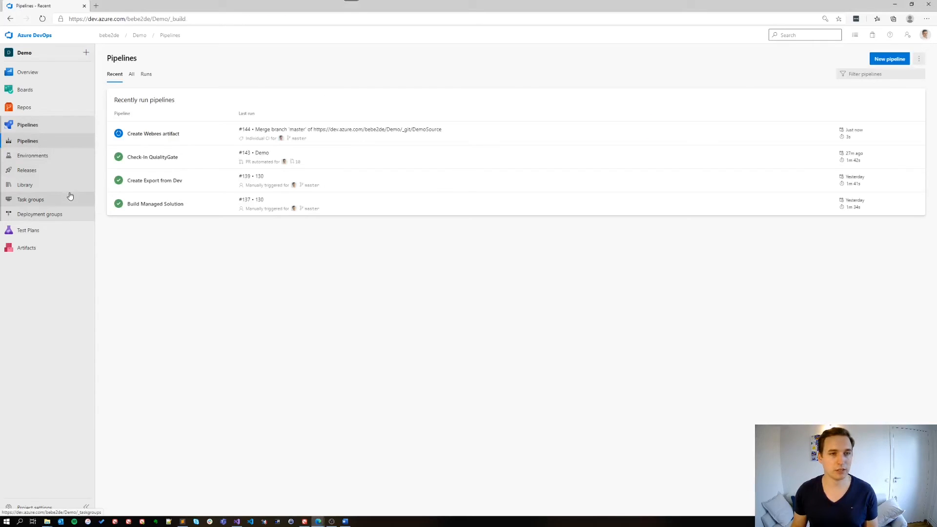
pyautogui.click(163, 134)
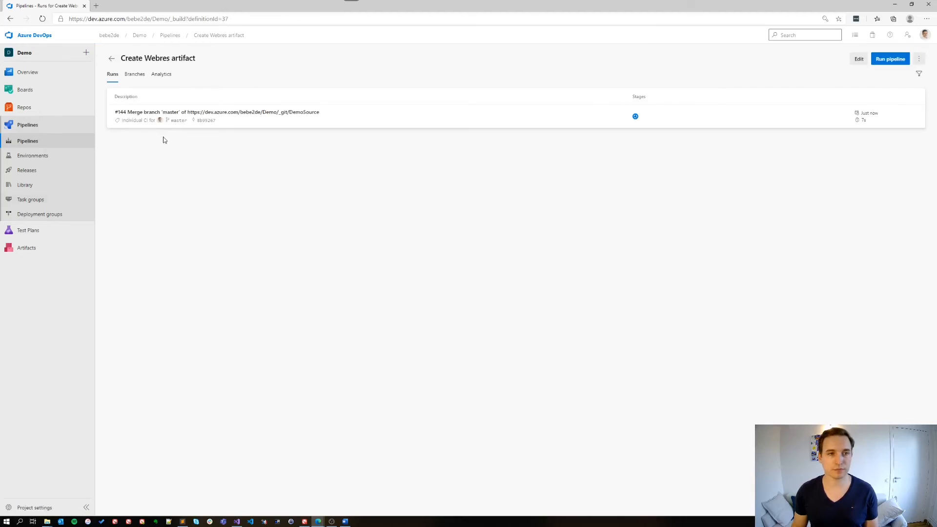
pyautogui.click(163, 119)
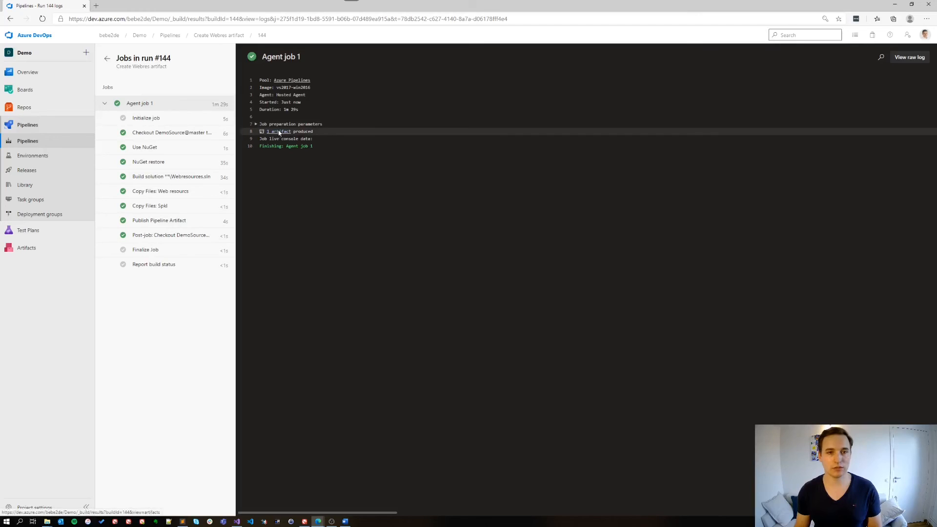
# Step: Open the run's published artifacts and expand the drop artifact's Webresources folder with its js, html and css subfolders
pyautogui.click(279, 132)
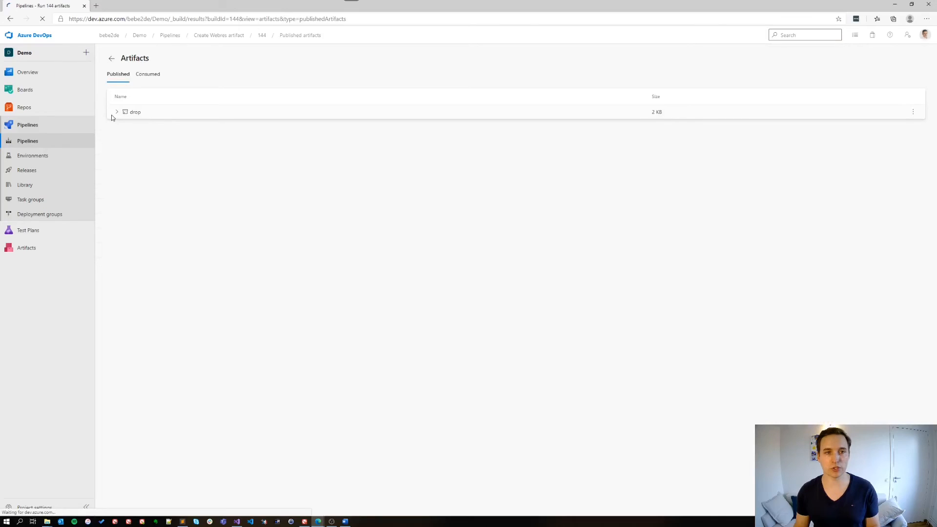
pyautogui.click(116, 114)
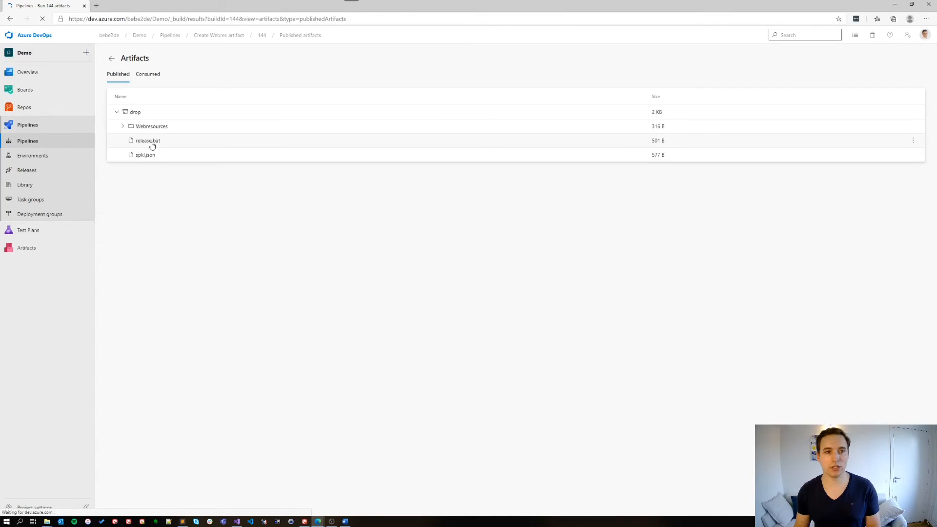
pyautogui.click(122, 126)
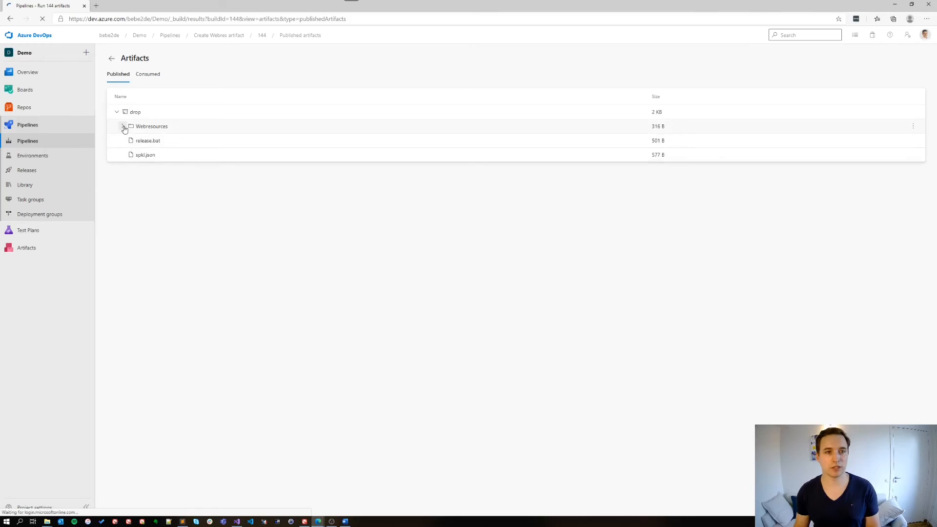
pyautogui.click(139, 169)
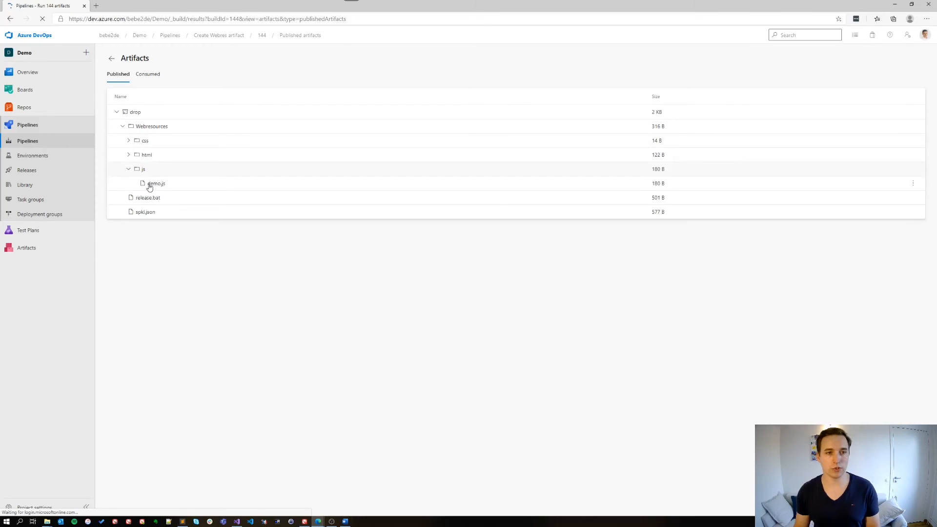
pyautogui.click(137, 155)
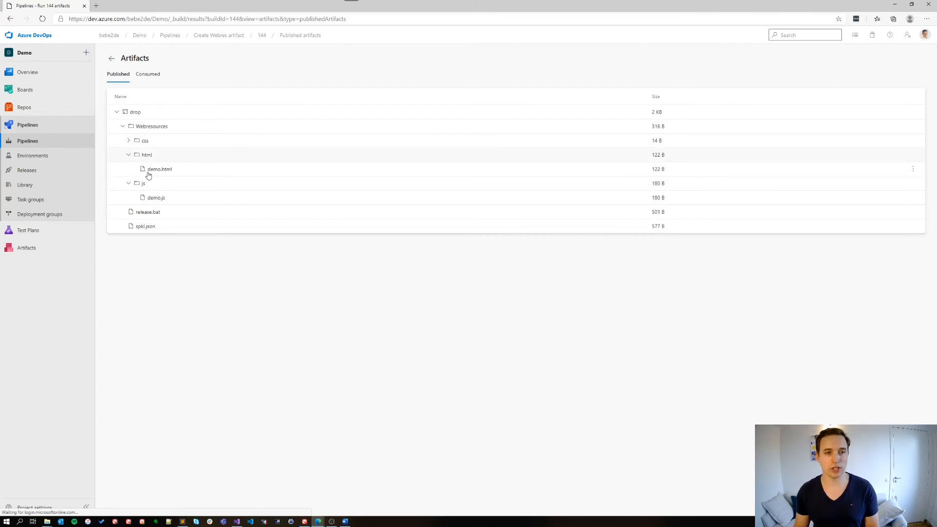
pyautogui.click(130, 141)
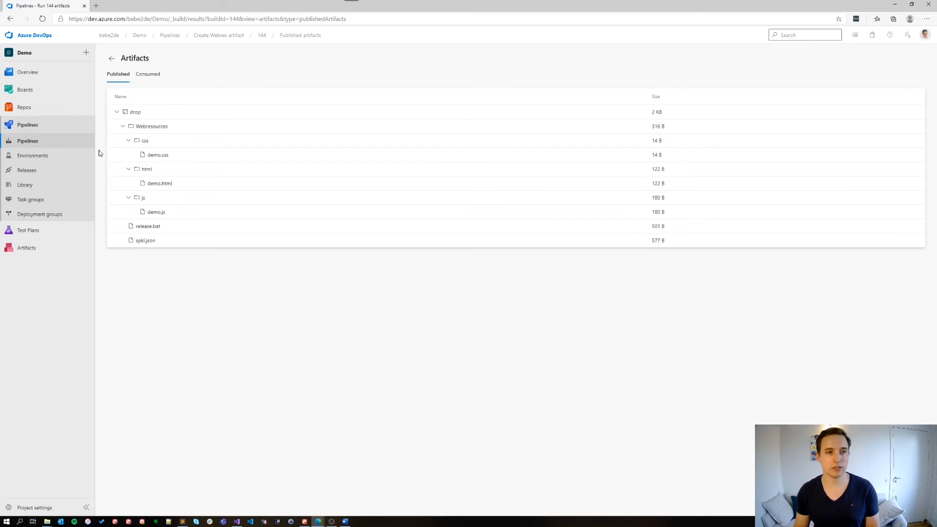
# Step: Open Release-1 of the Deploy to Dev release pipeline and examine the Development stage's agent job log
pyautogui.click(27, 171)
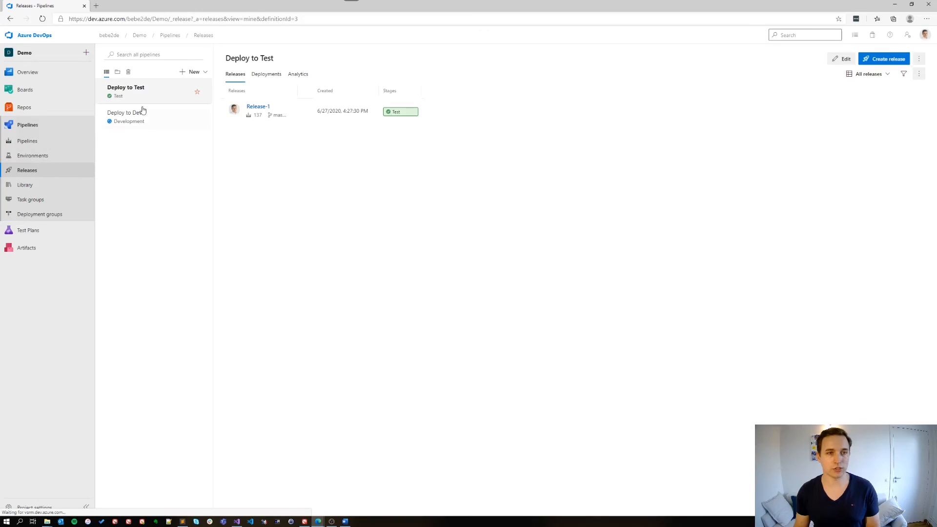
pyautogui.click(139, 119)
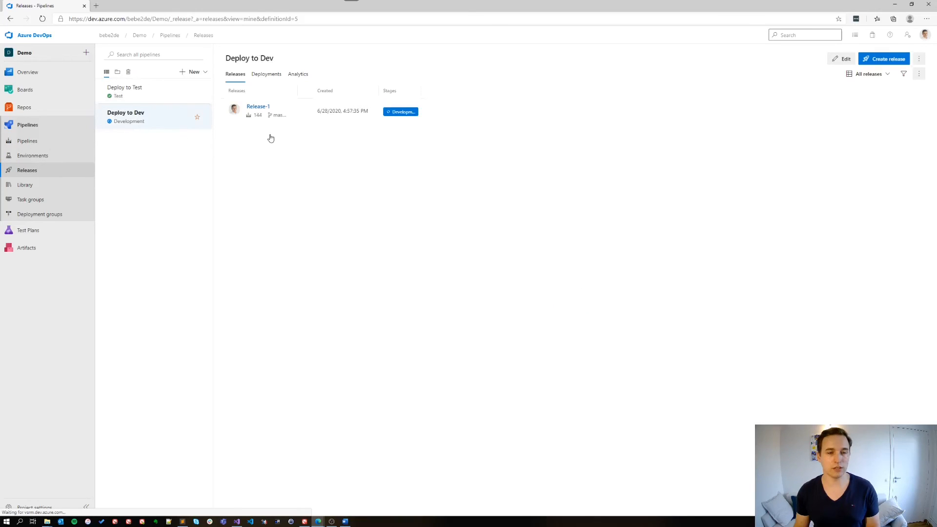
pyautogui.click(258, 107)
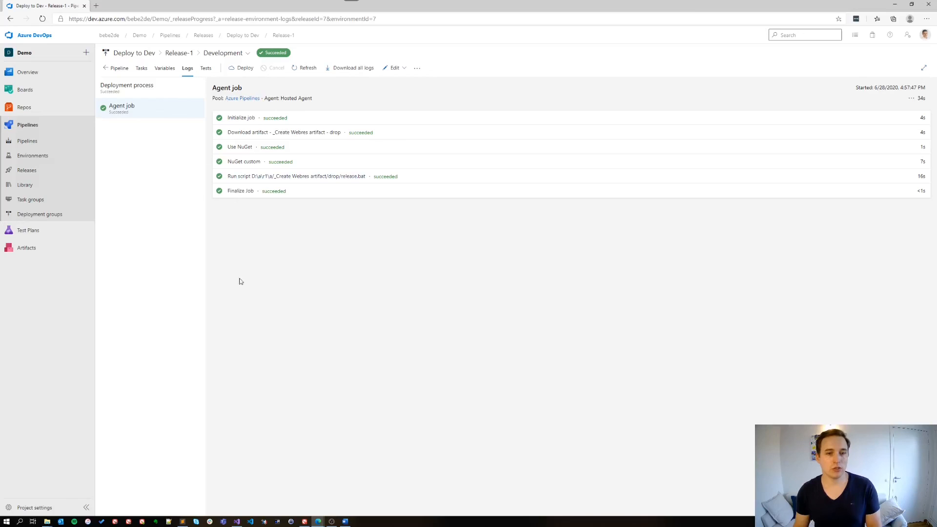
# Step: Switch to Power Apps and reload the Demo solution to check its components after the deployment
pyautogui.click(304, 521)
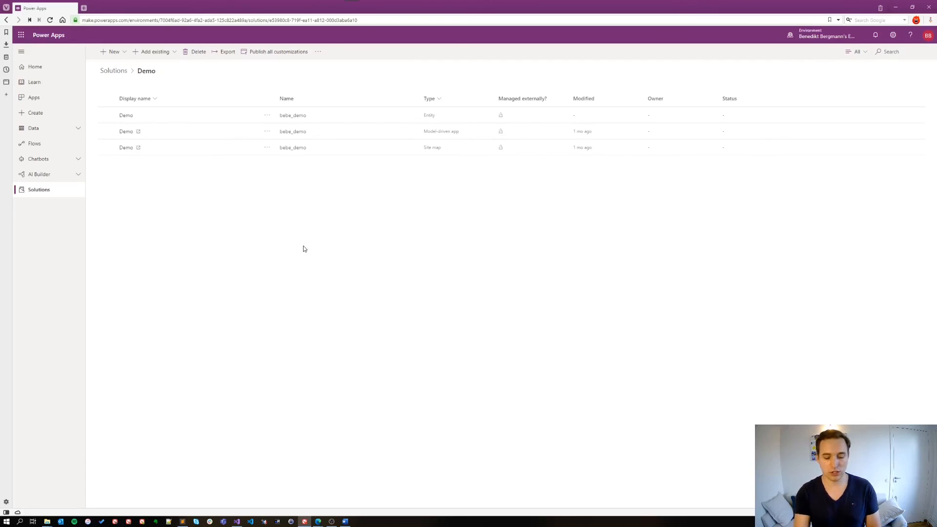
pyautogui.press('F5')
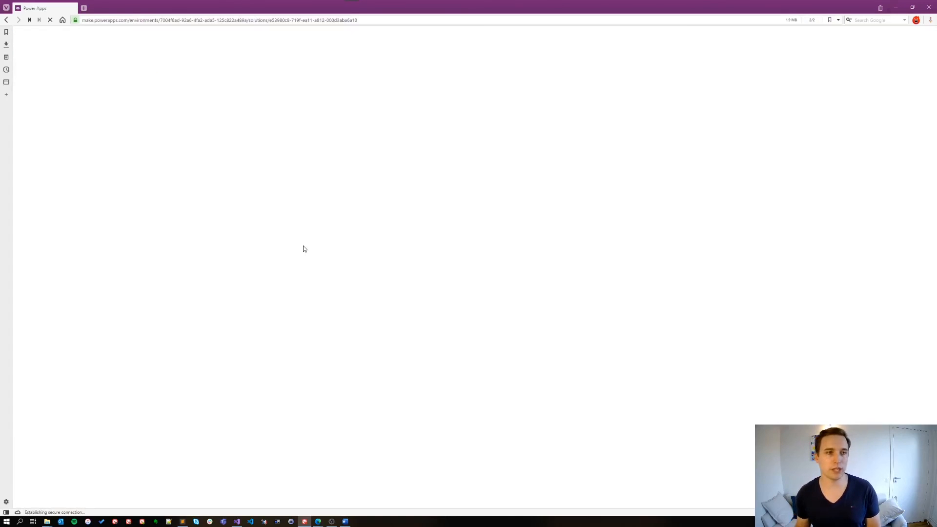